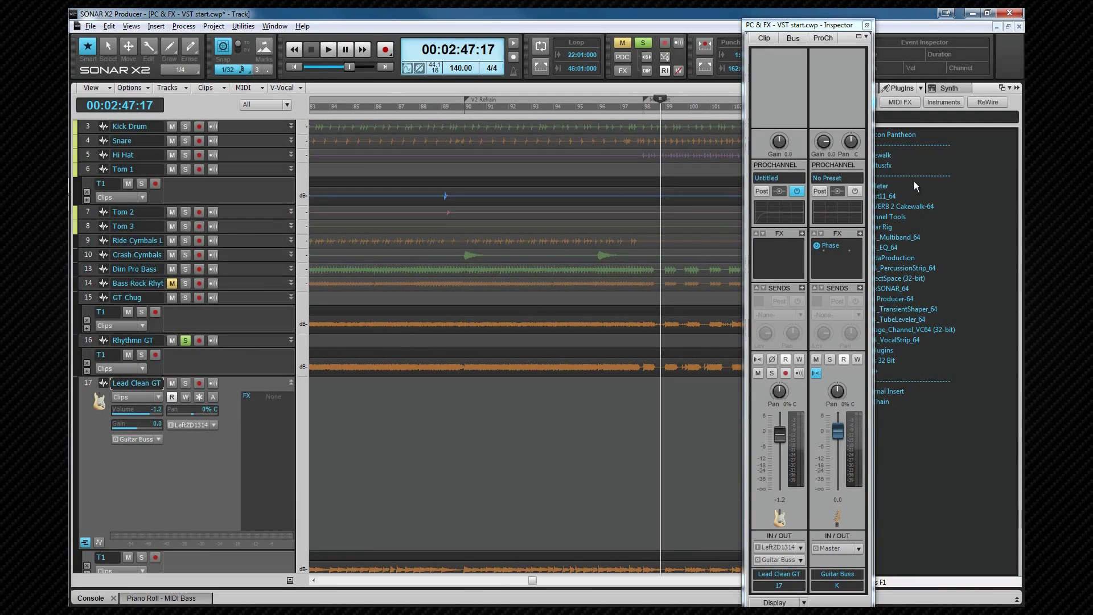
Add Lexicon Pantheon and TH2 Producer-64 to the Lead Clean GT track's effects bin.
mouse_move(891, 135)
left_mouse_down()
mouse_move(645, 226)
mouse_move(264, 447)
left_mouse_up()
right_click(265, 446)
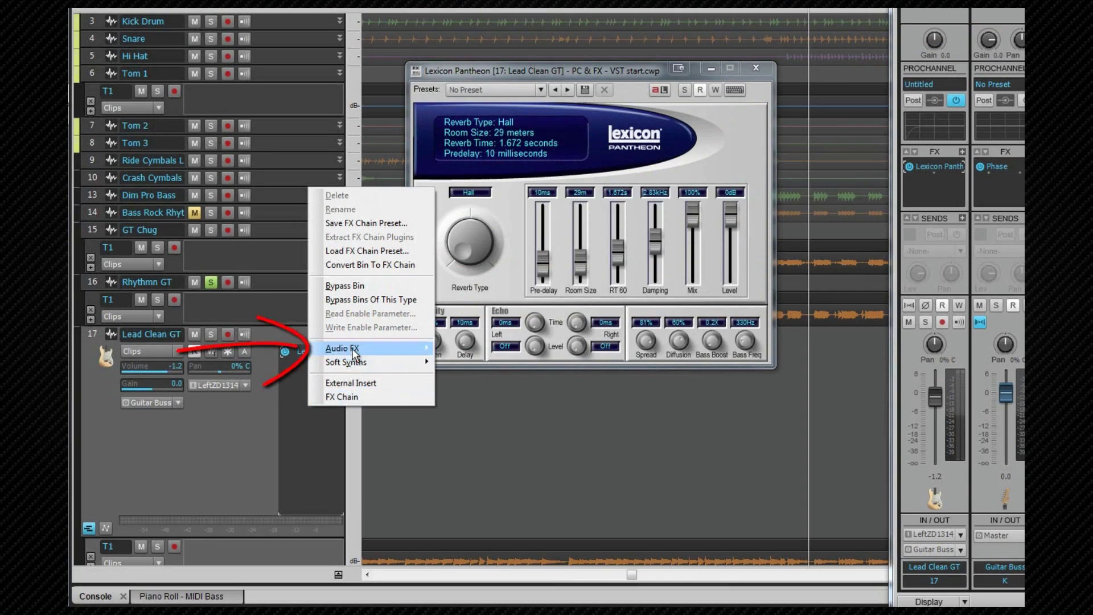
mouse_move(352, 350)
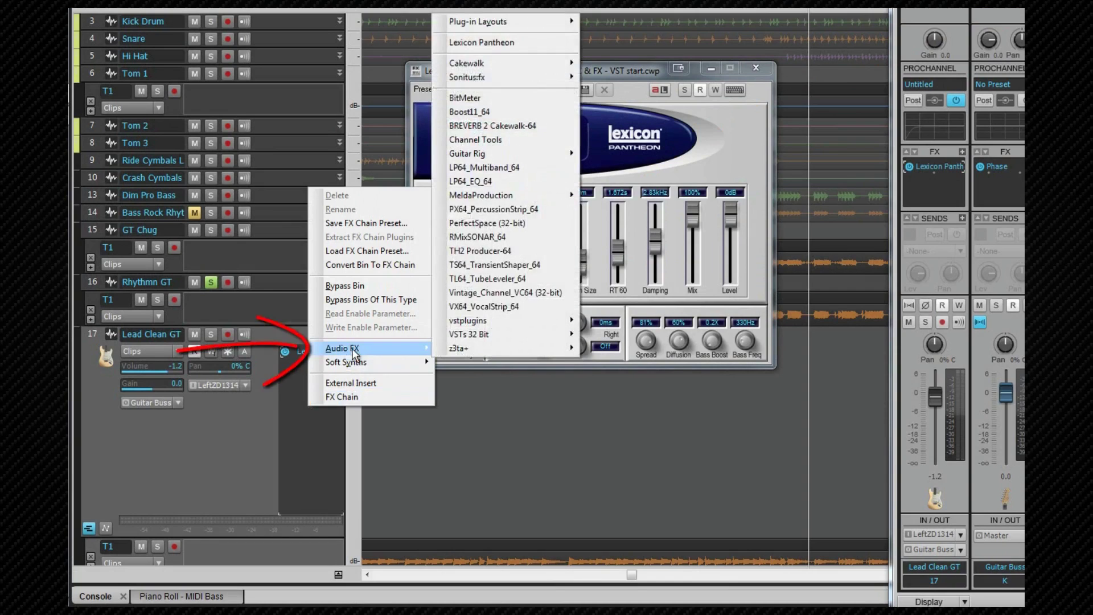
left_click(505, 252)
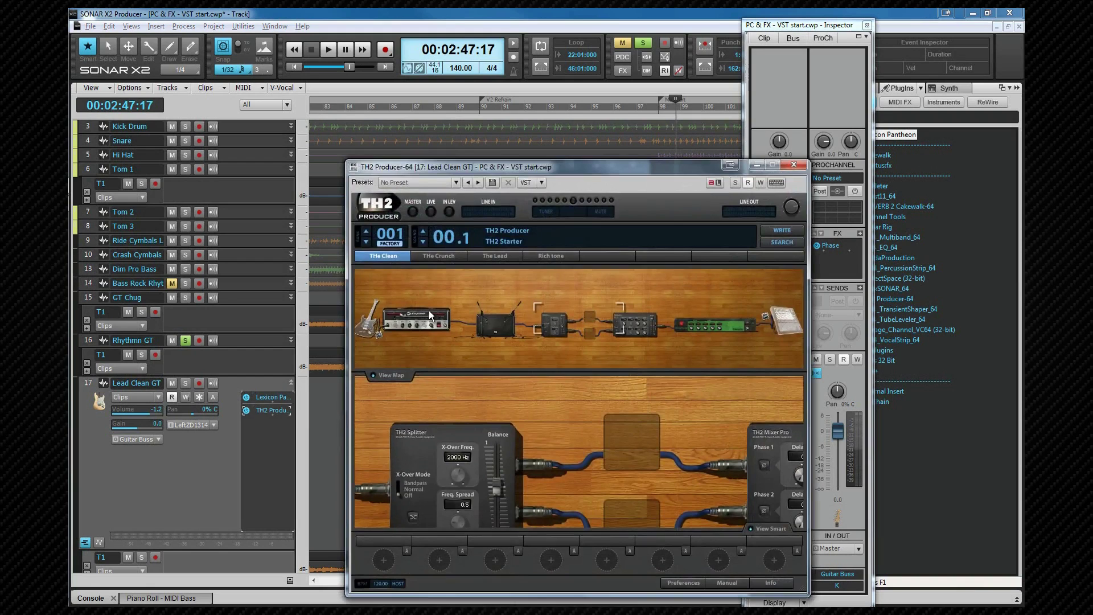
Show the choices for adding an effect to the Lead Clean GT strip's FX rack in the Inspector.
left_click(774, 77)
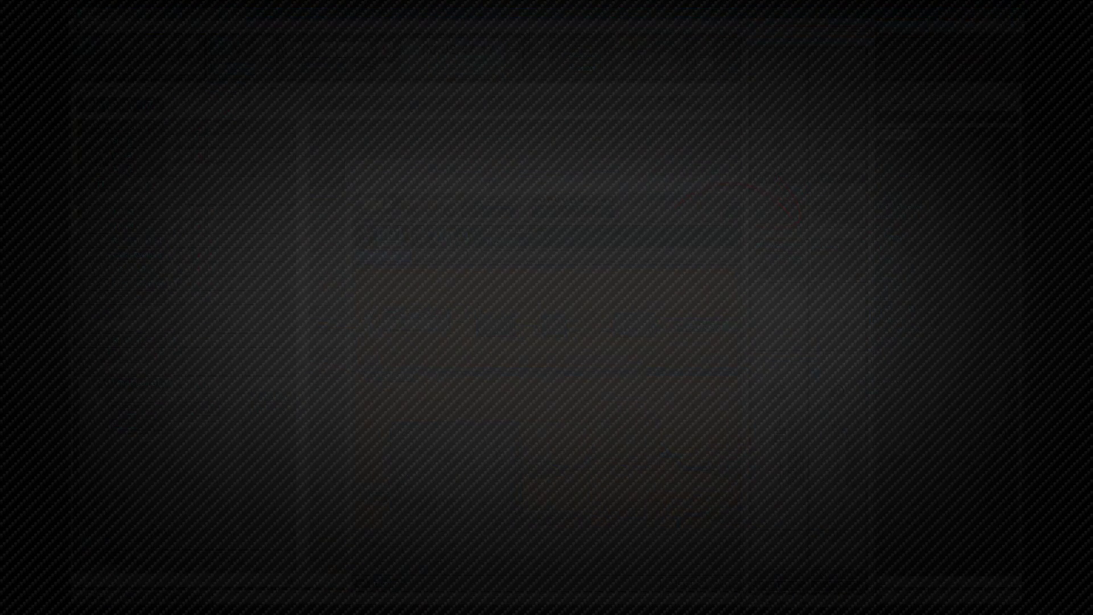
left_click(801, 233)
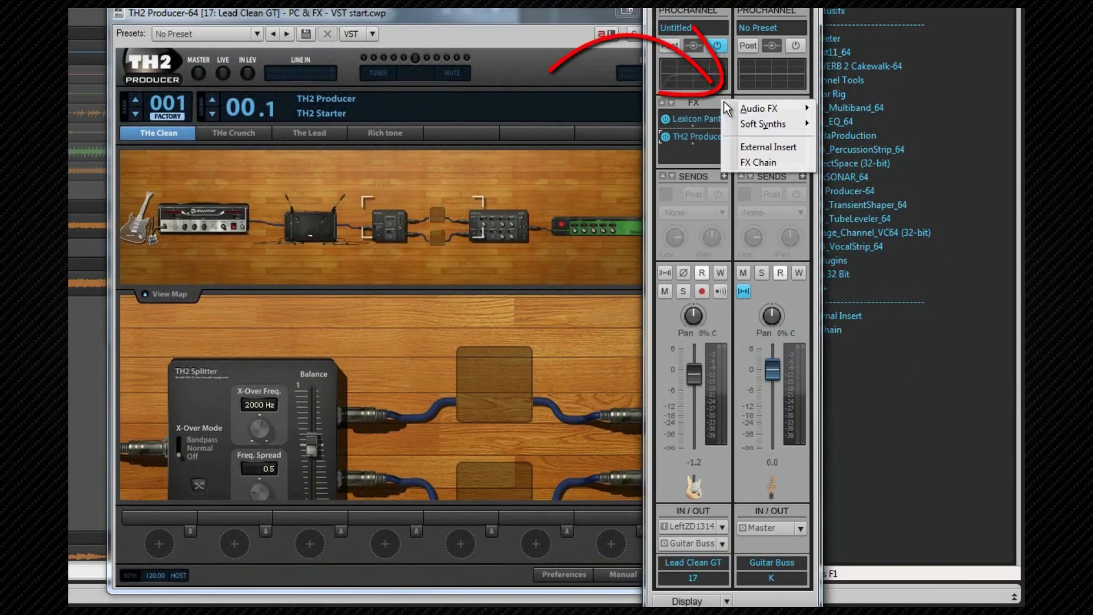
mouse_move(769, 108)
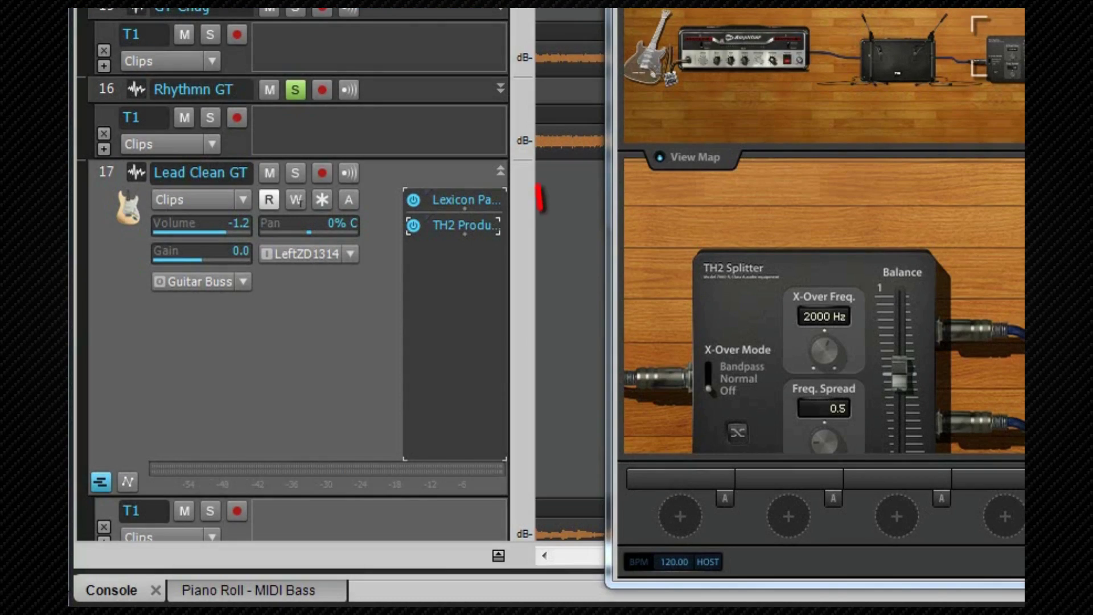
Place TH2 Producer above Lexicon Pantheon on Lead Clean GT and transfer Lexicon Pantheon to the expanded Rhythmn GT track's effects bin.
left_click_drag(449, 224, 449, 201)
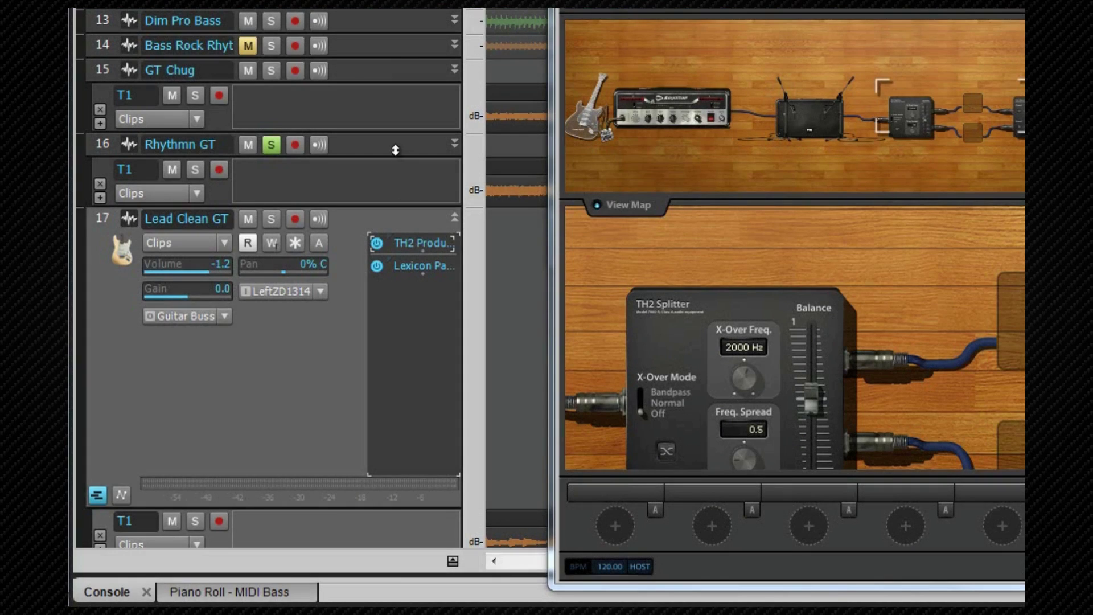
left_click_drag(401, 157, 408, 323)
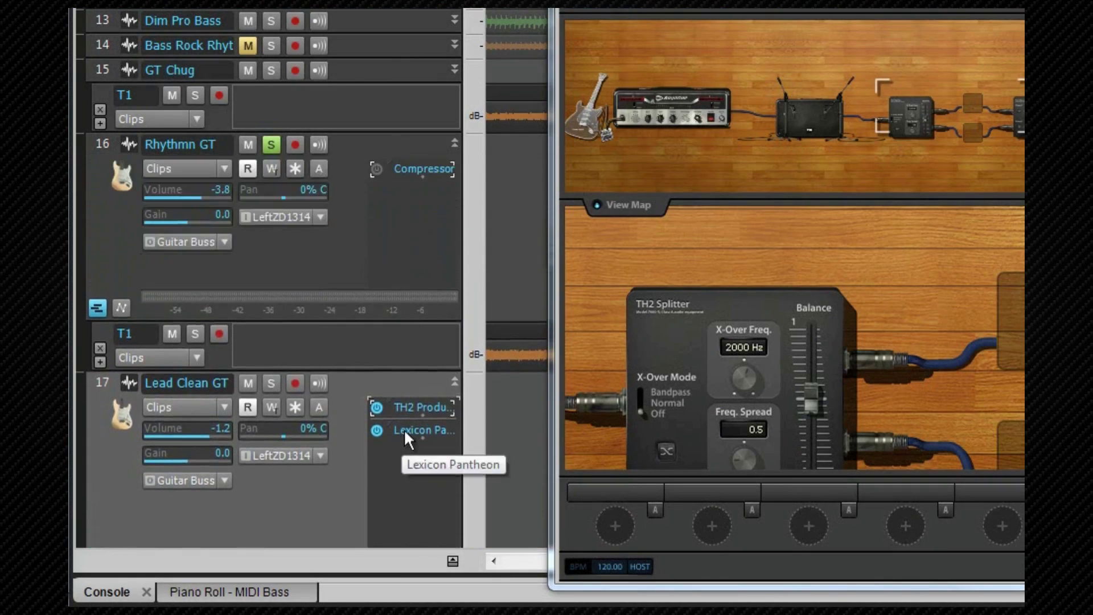
left_click_drag(404, 428, 411, 216)
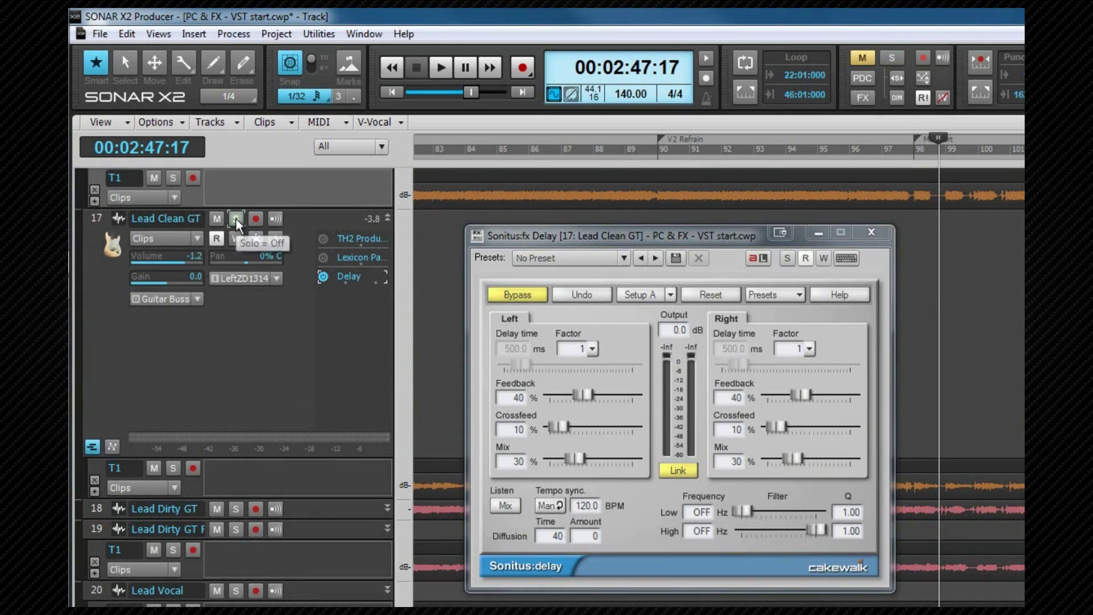
Solo the Lead Clean GT track and audition it with the Sonitus Delay bypassed.
left_click(236, 218)
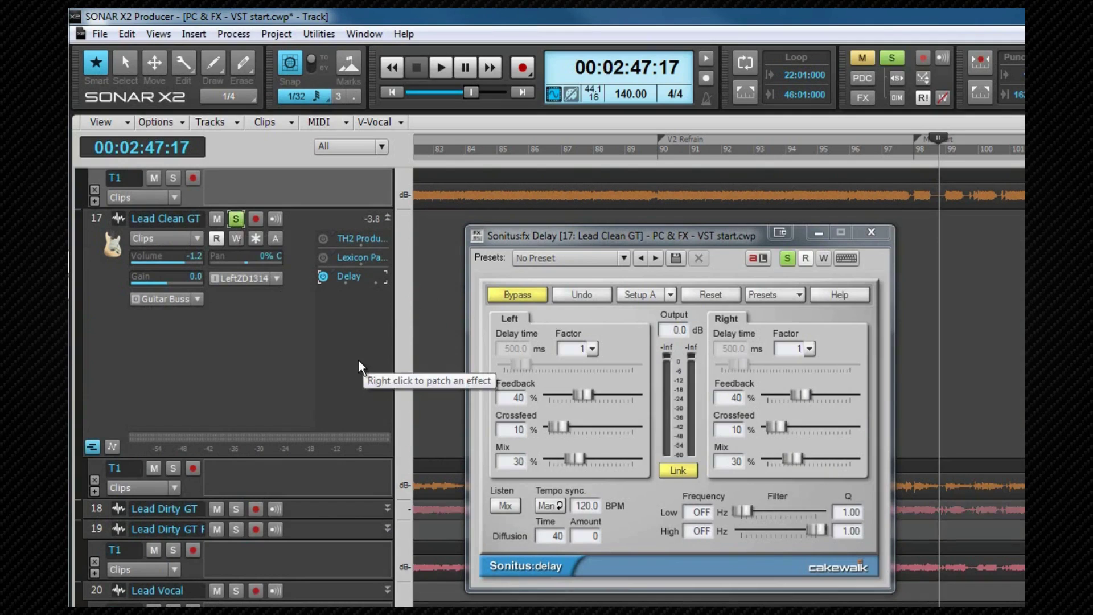
key("space")
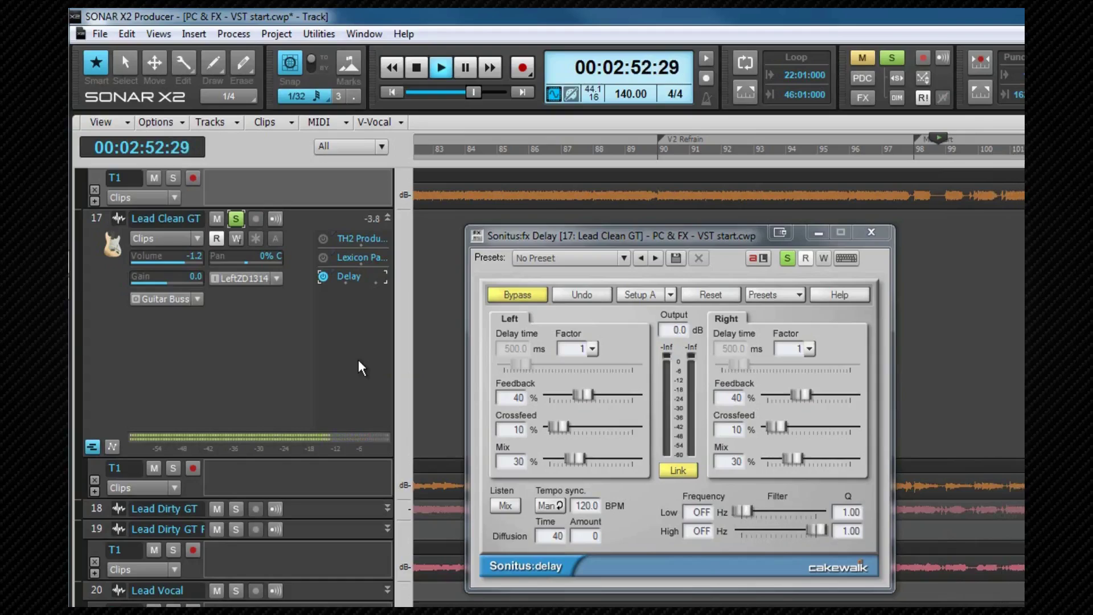
key("space")
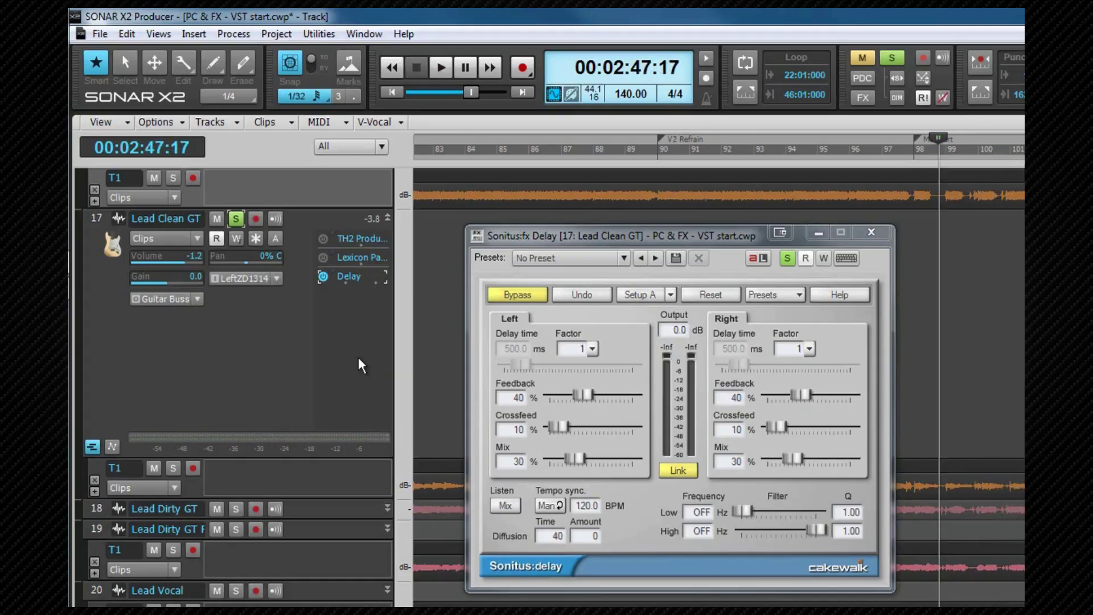
Set the Sonitus Delay's tempo sync to Host, take it out of bypass and audition the soloed guitar.
left_click(550, 501)
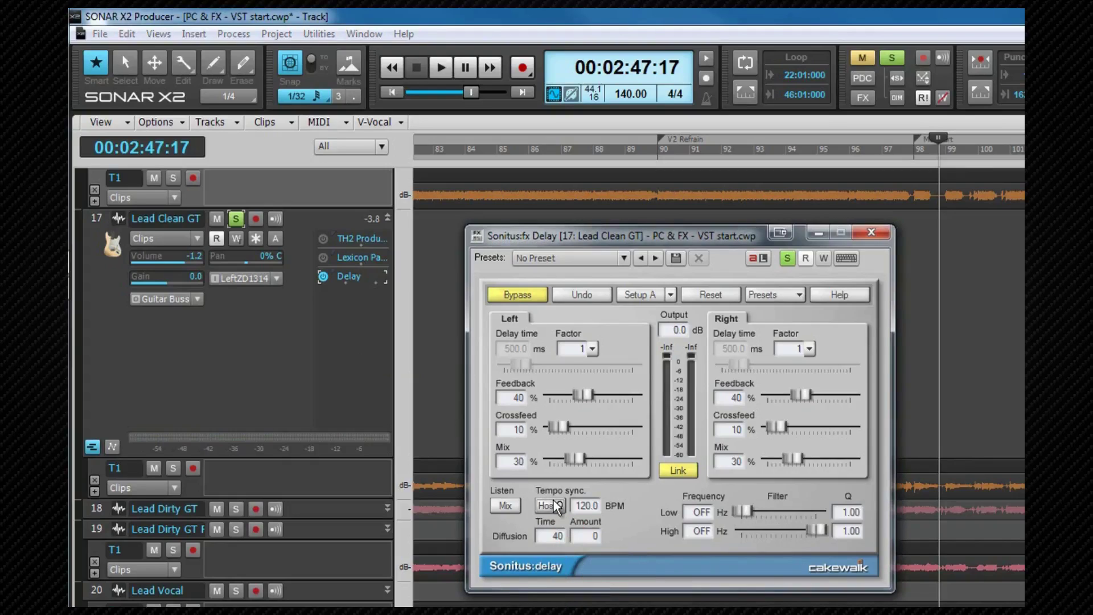
left_click(517, 295)
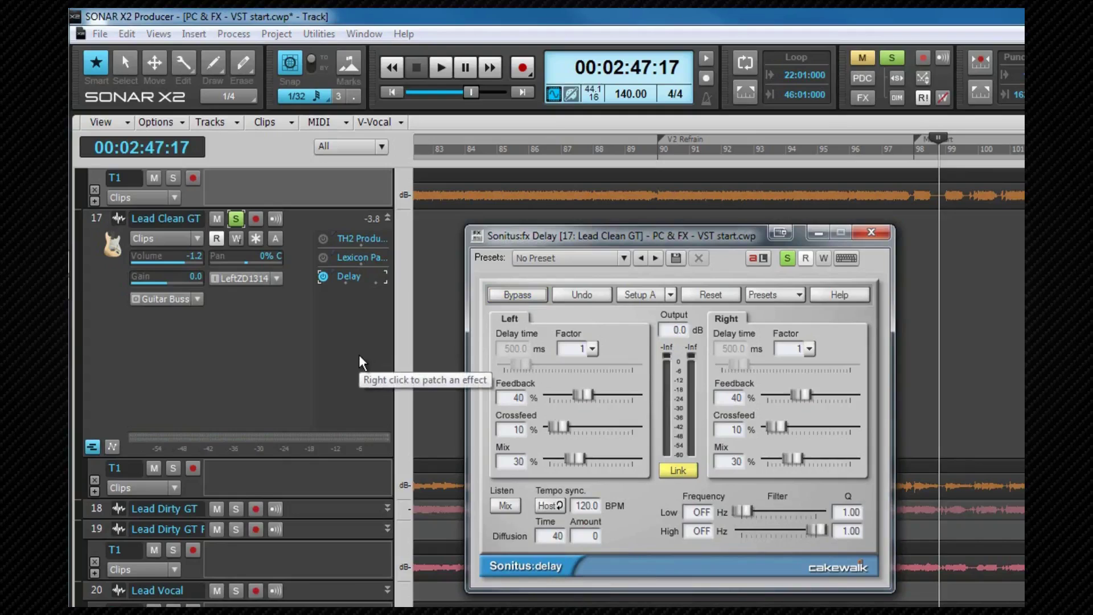
key("space")
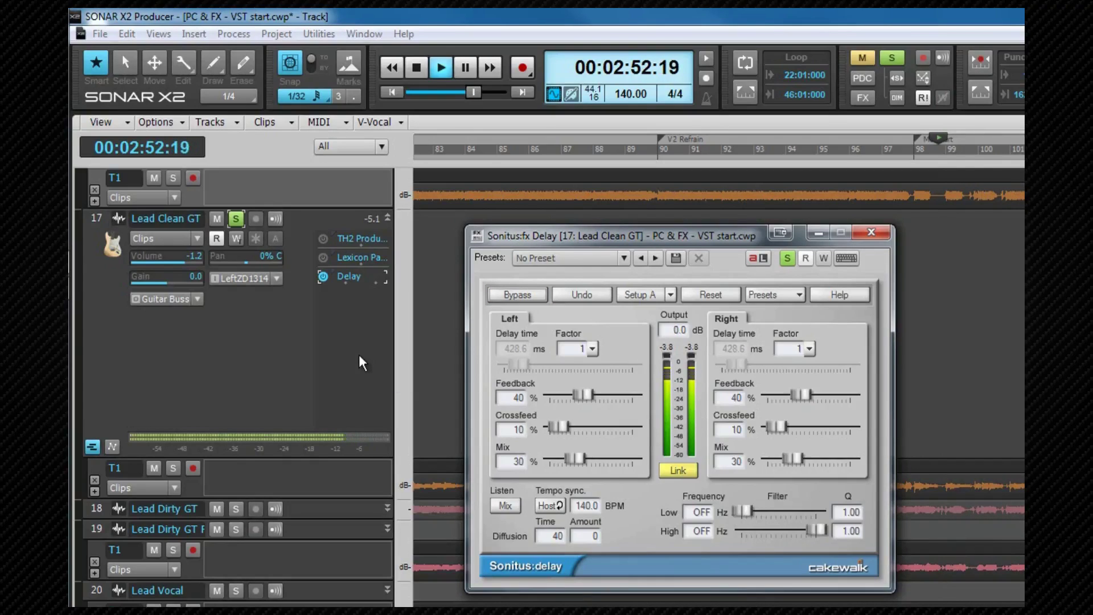
key("space")
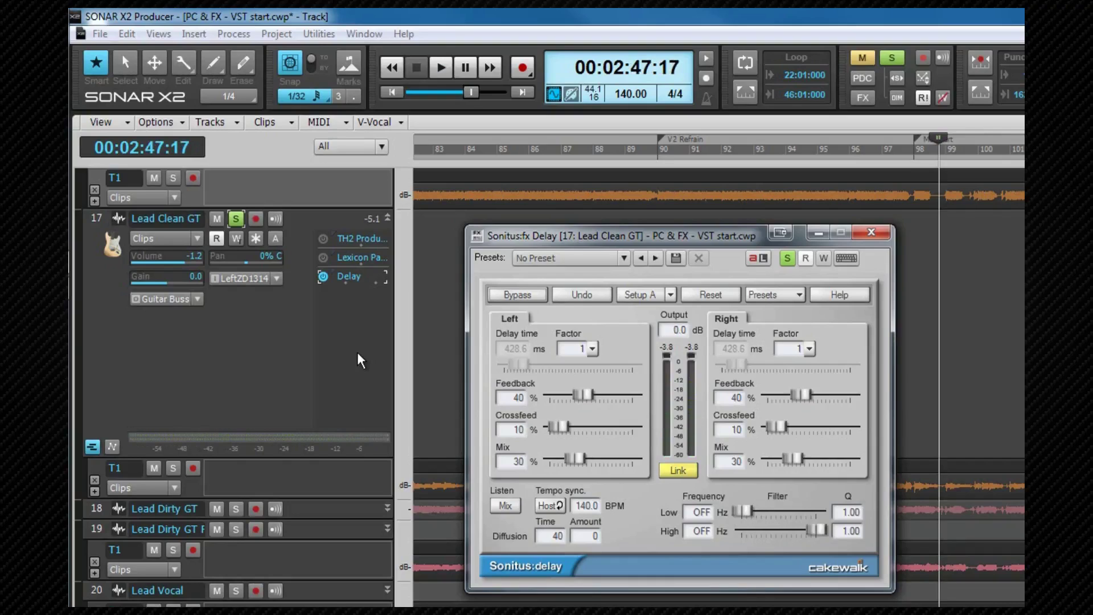
Set the delay's linked Feedback to 16% and the left Factor to 1/2, and audition the result.
left_click_drag(579, 397, 559, 401)
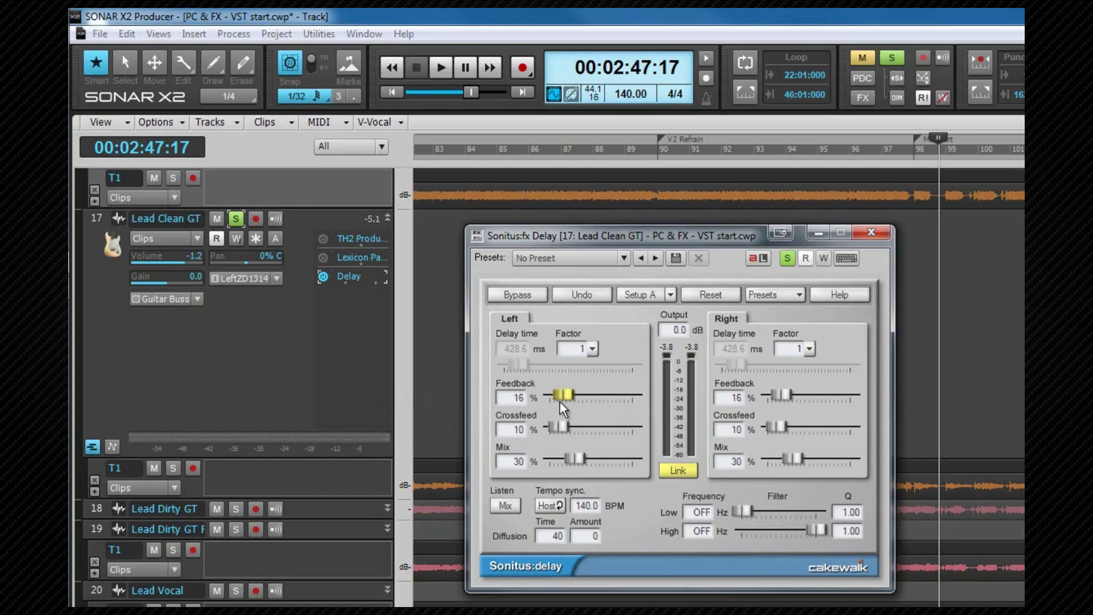
left_click(592, 348)
left_click(610, 525)
key("space")
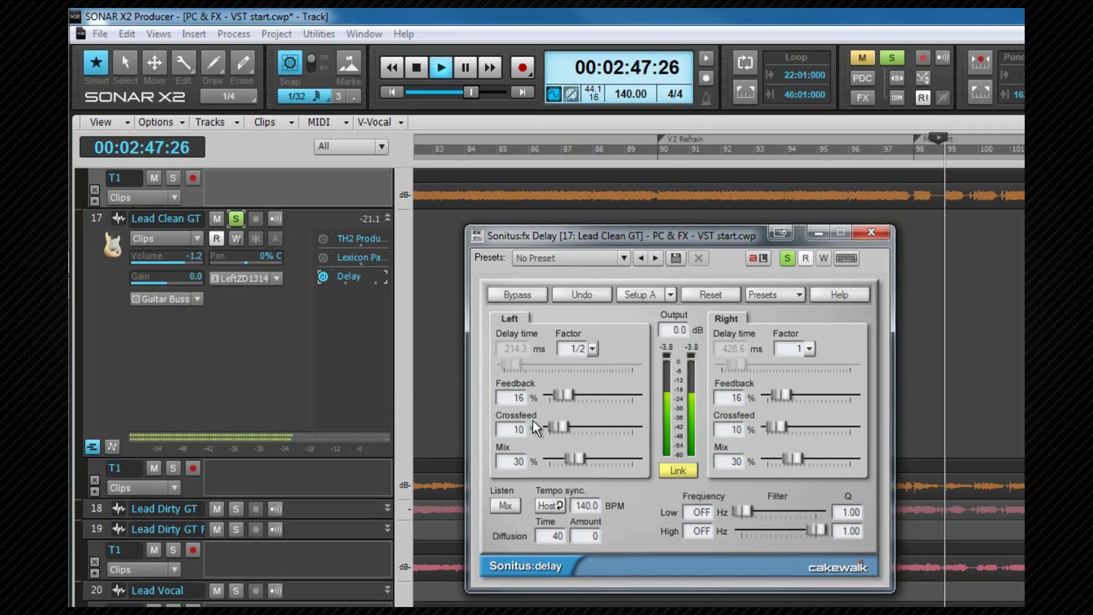
key("space")
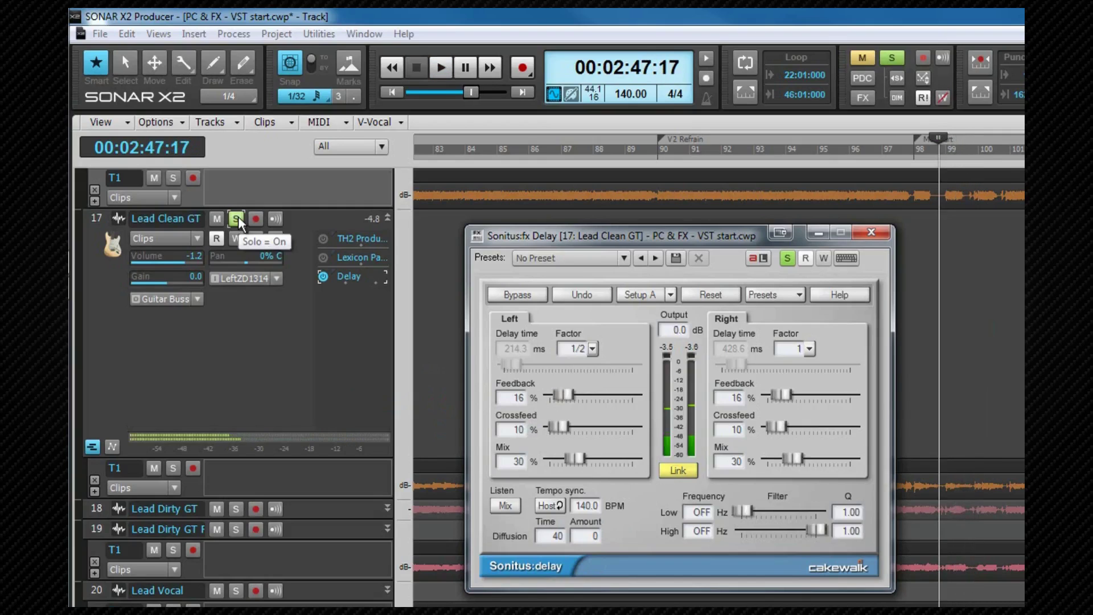
Unsolo Lead Clean GT and play the full mix, comparing the delay bypassed and active.
left_click(237, 219)
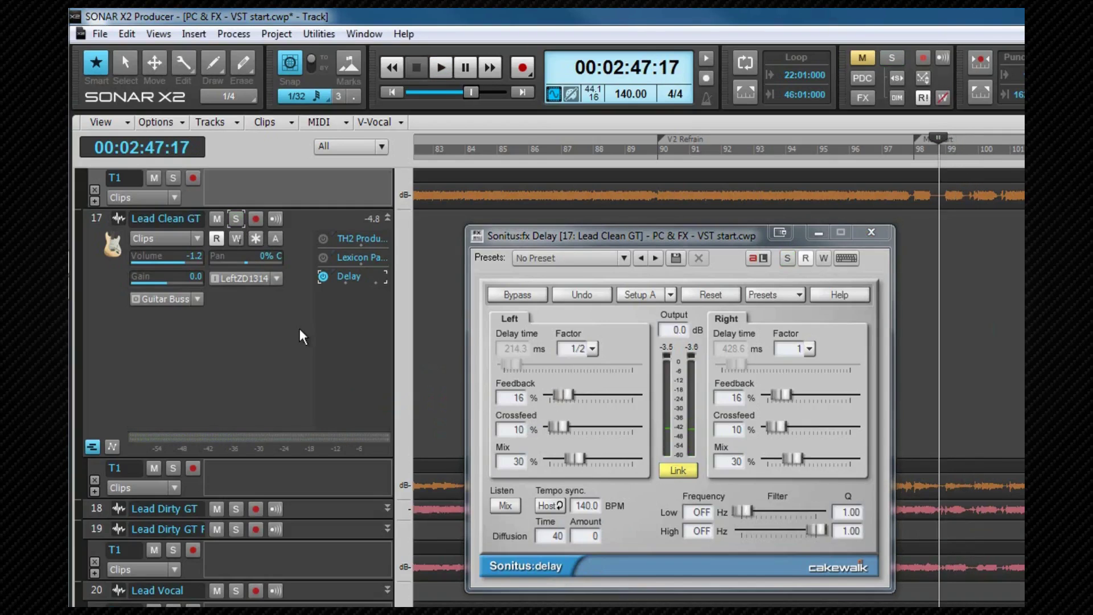
key("space")
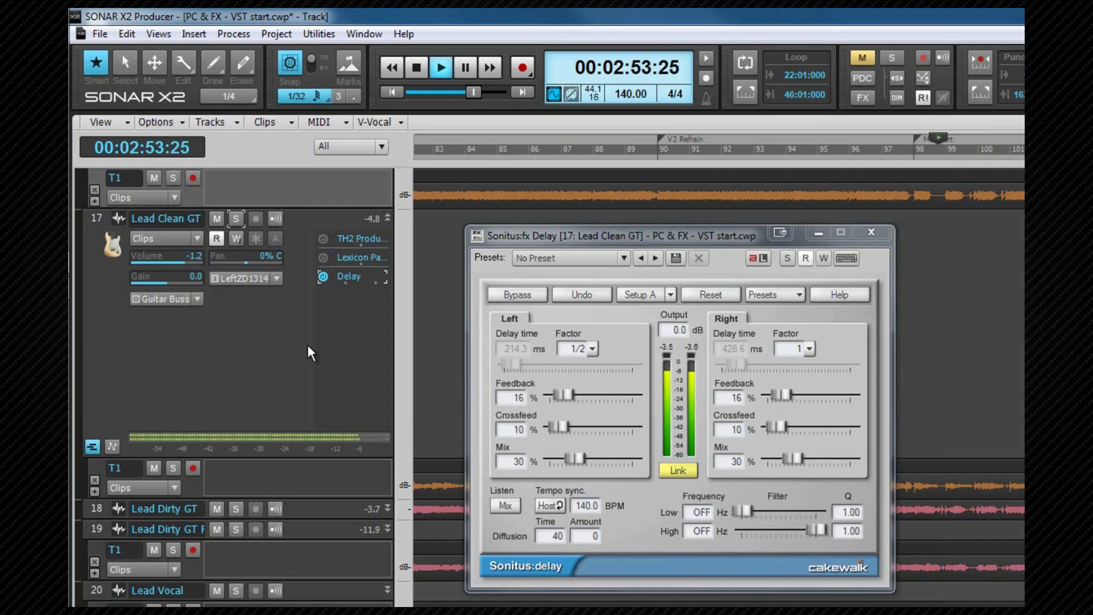
left_click(523, 297)
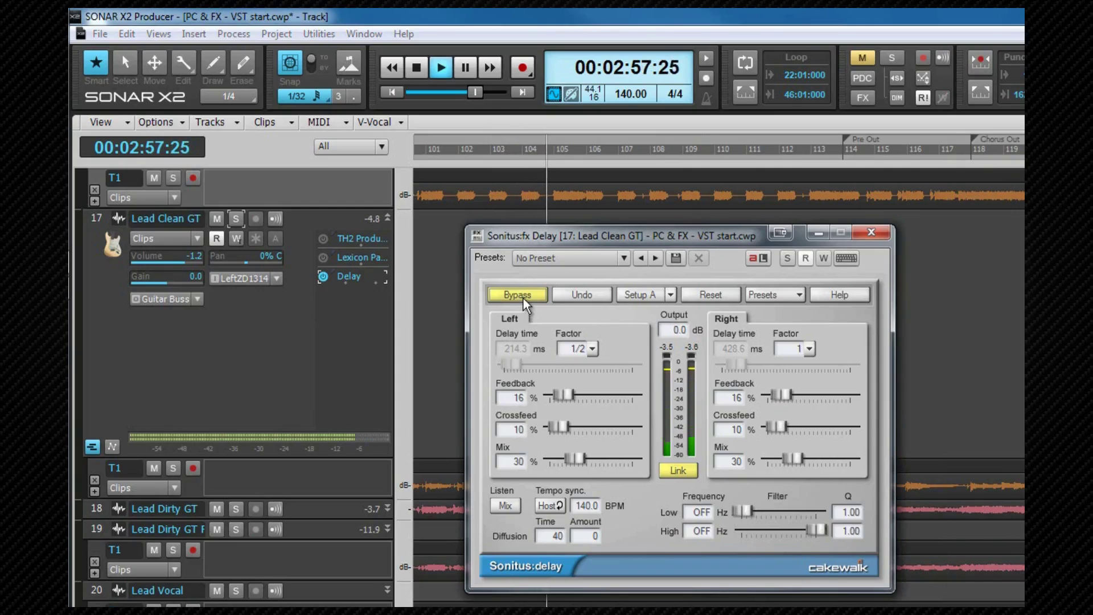
left_click(524, 297)
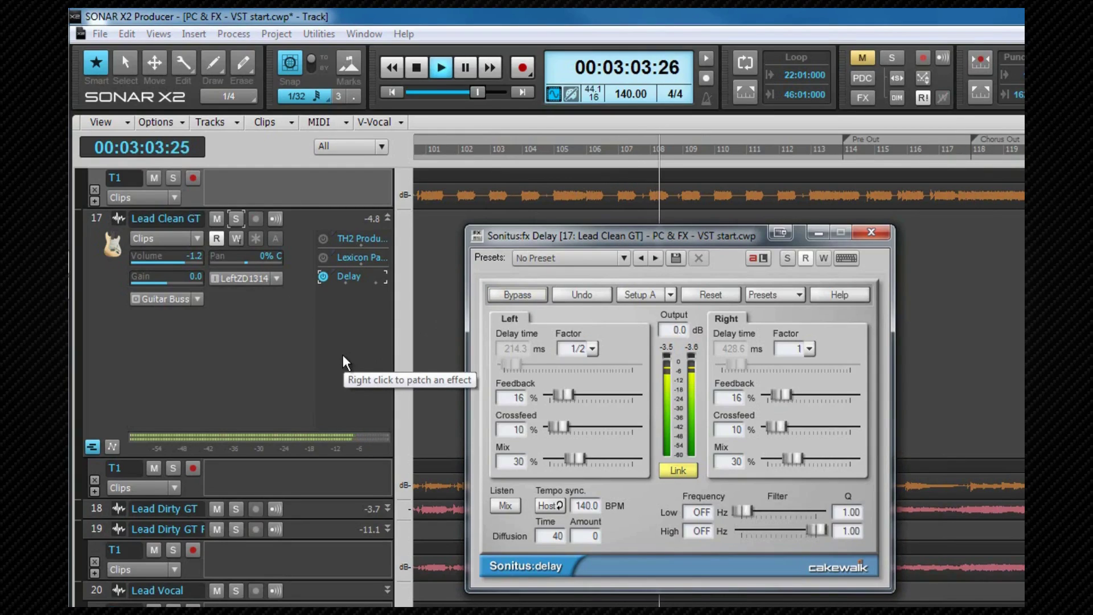
key("space")
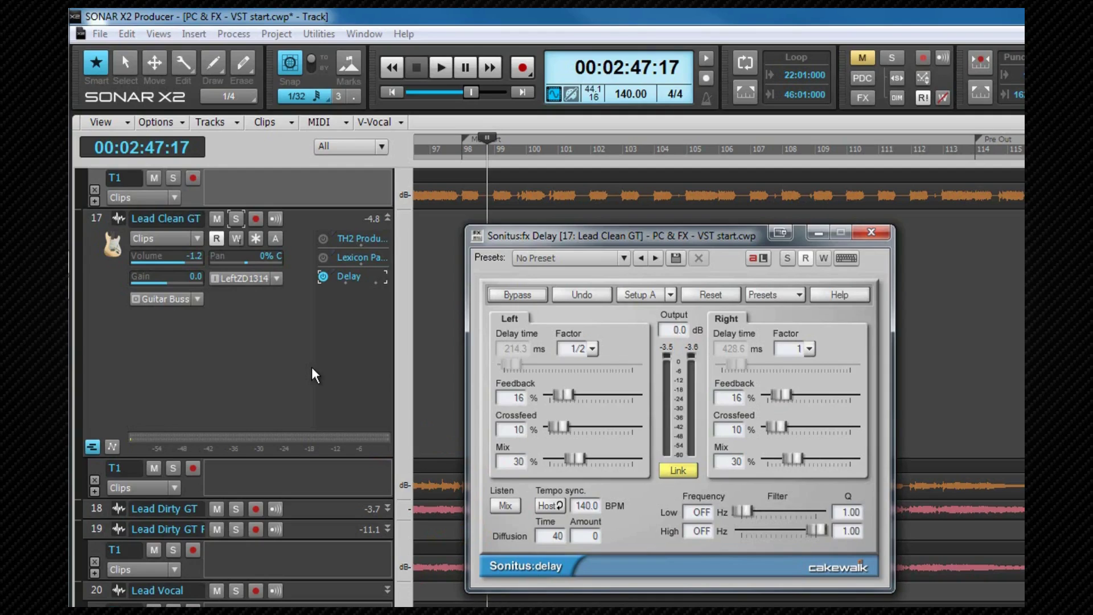
Switch off the Lead Clean GT track's own Delay, and open and audition the Delay on the Synced Delay bus.
left_click(323, 276)
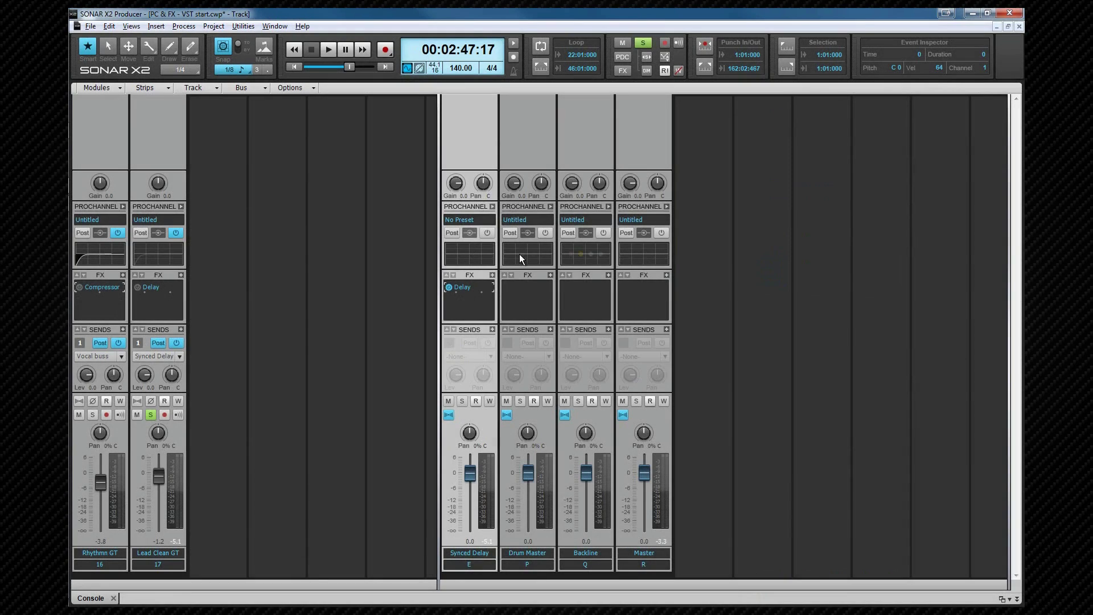
double_click(462, 289)
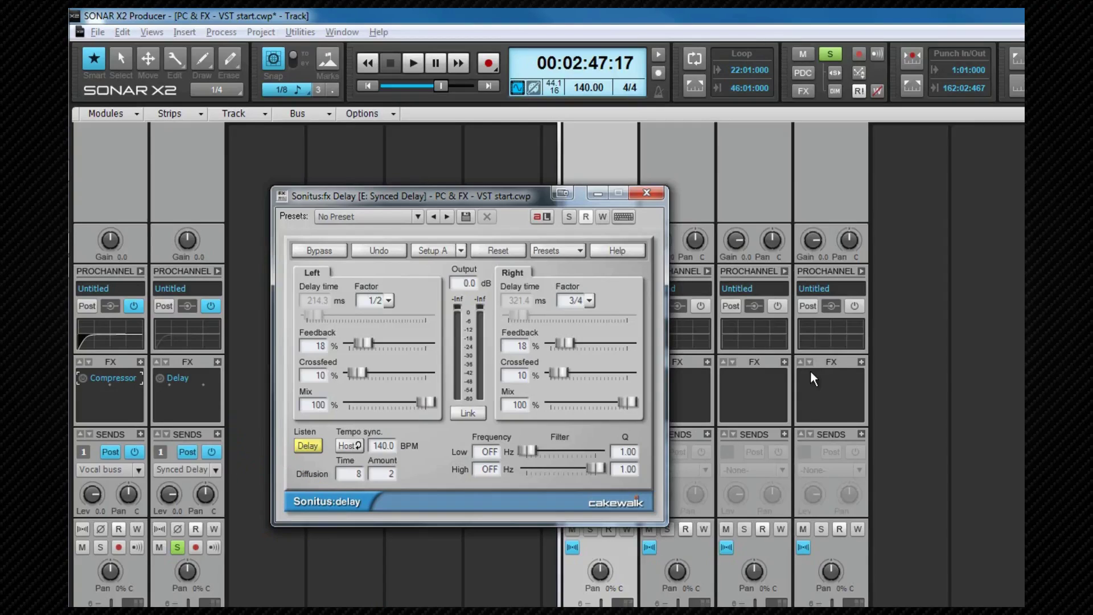
key("space")
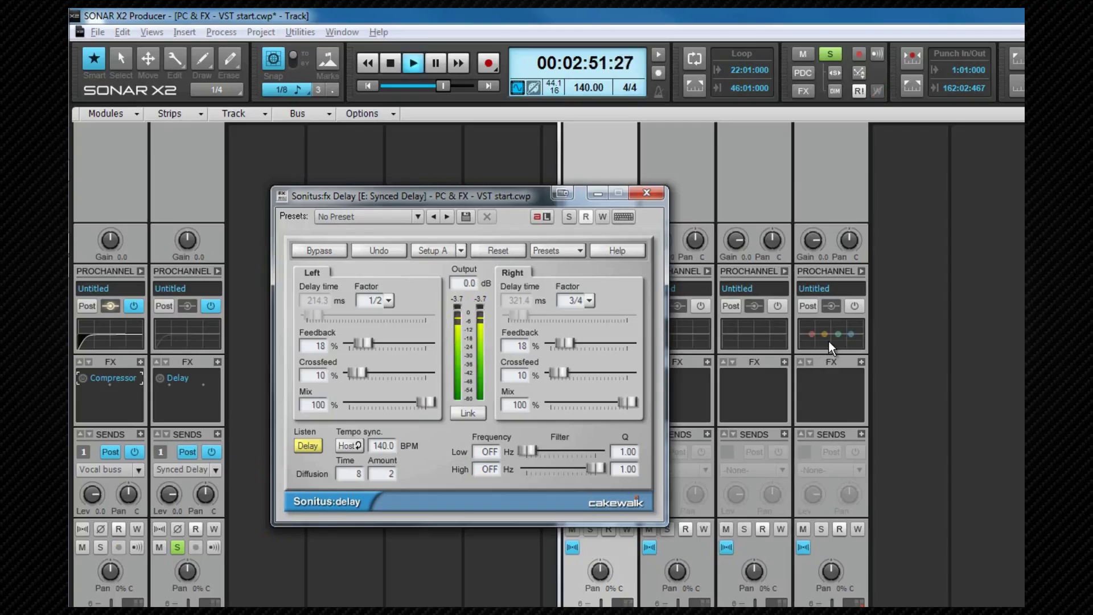
key("space")
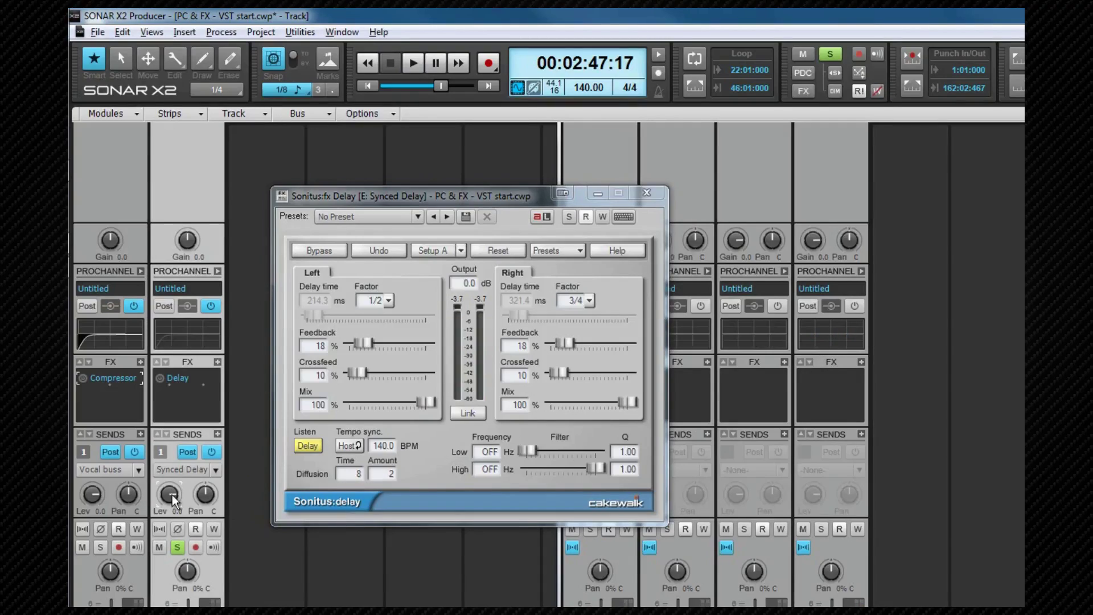
Unsolo Lead Clean GT and raise its Synced Delay send level to -5.2 during playback.
mouse_move(169, 495)
left_click(177, 545)
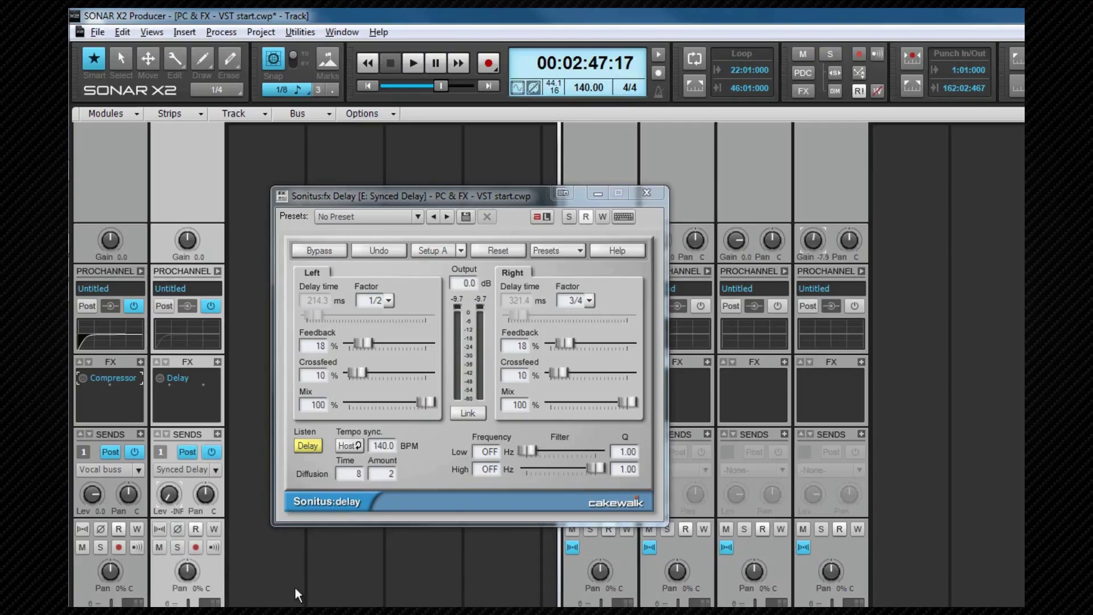
key("space")
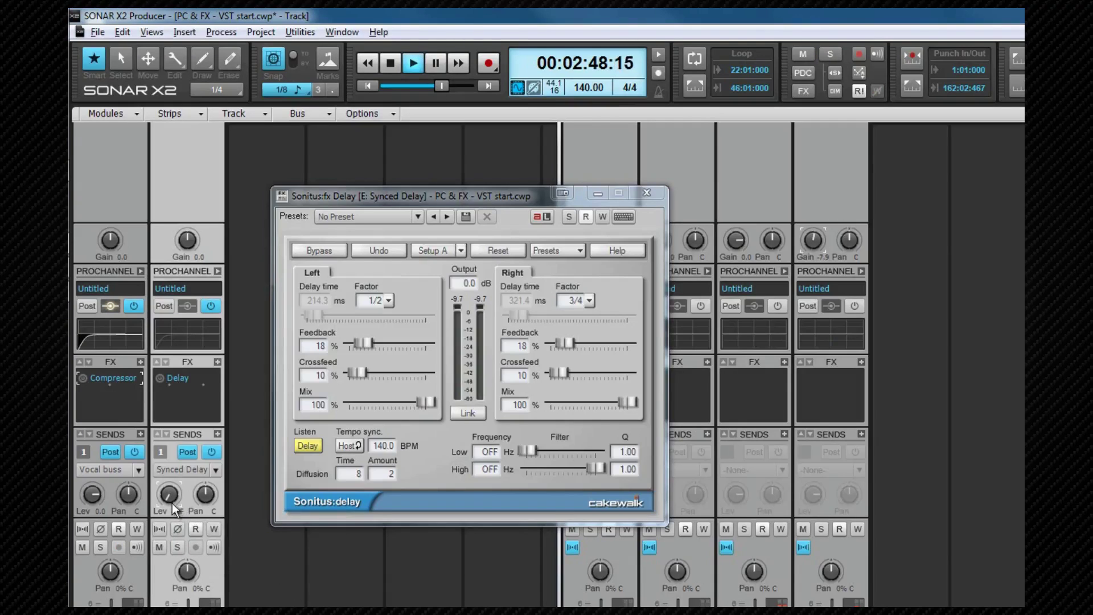
scroll(168, 494, "up", 2)
scroll(169, 495, "up", 3)
scroll(165, 497, "up", 4)
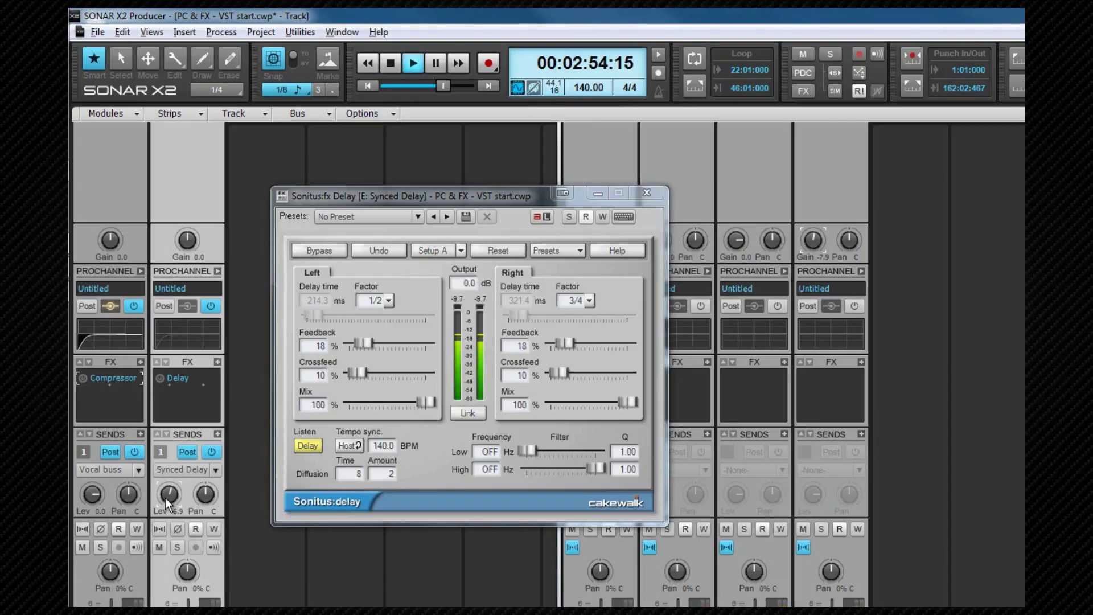
scroll(166, 498, "up", 2)
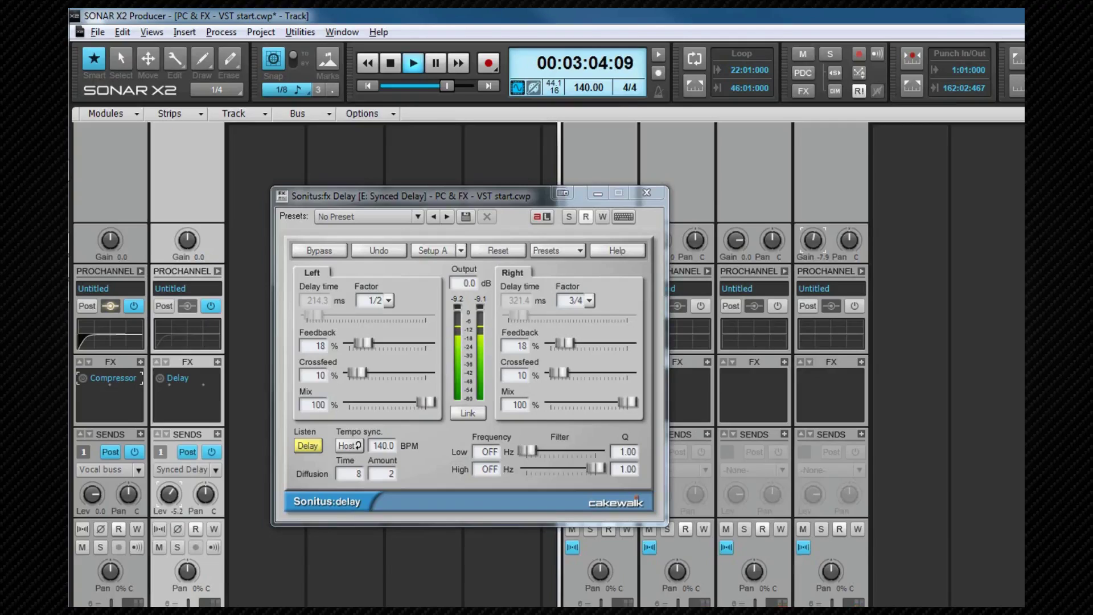
key("space")
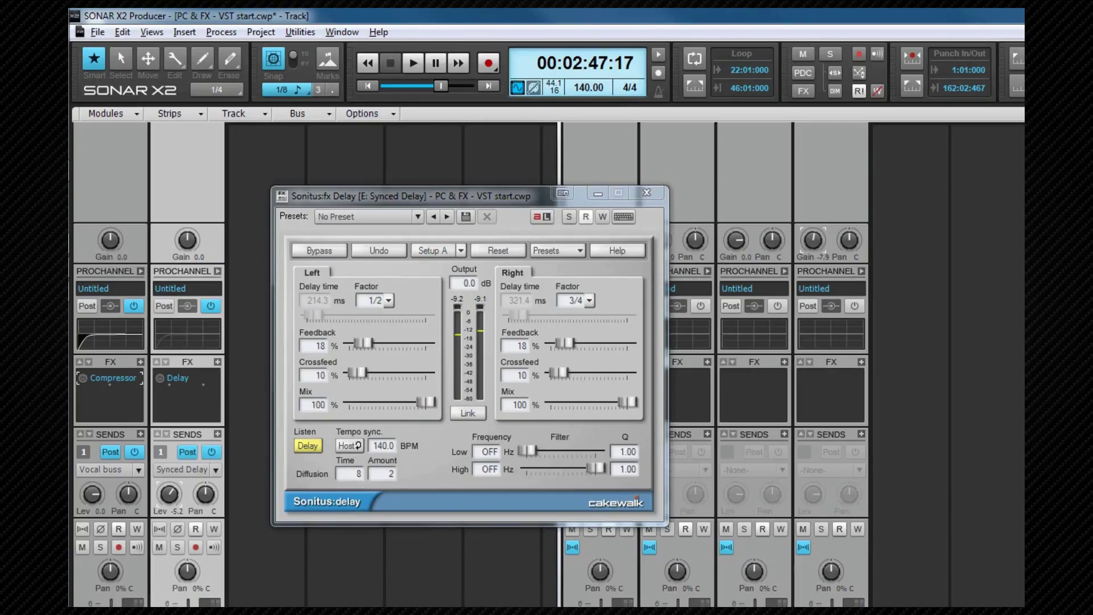
Play the mix and compare Lead Clean GT with its Synced Delay send switched off and on.
key("space")
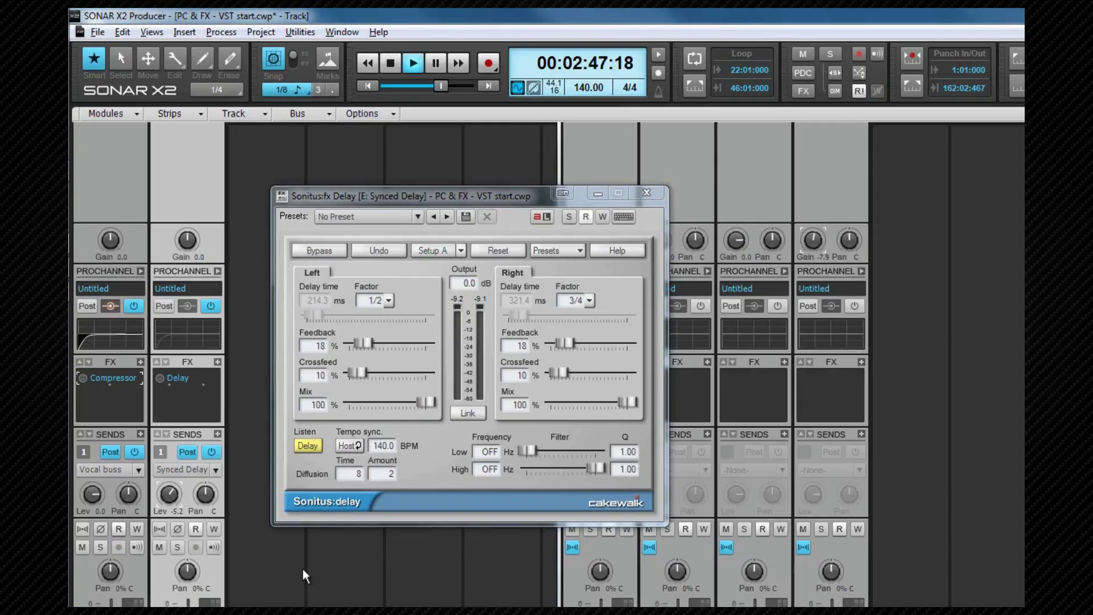
left_click(213, 452)
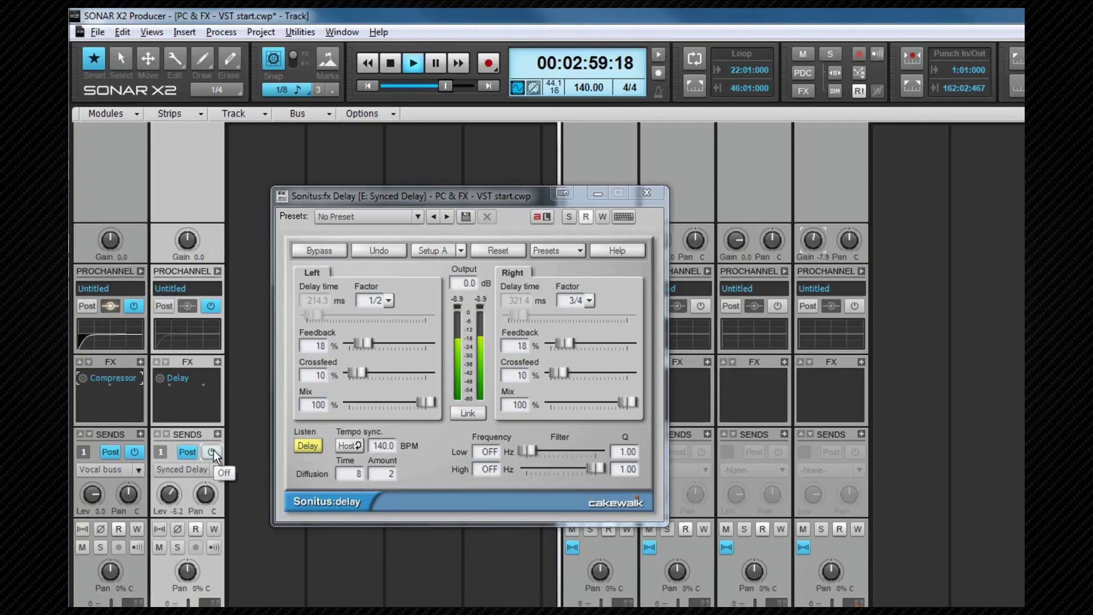
left_click(213, 451)
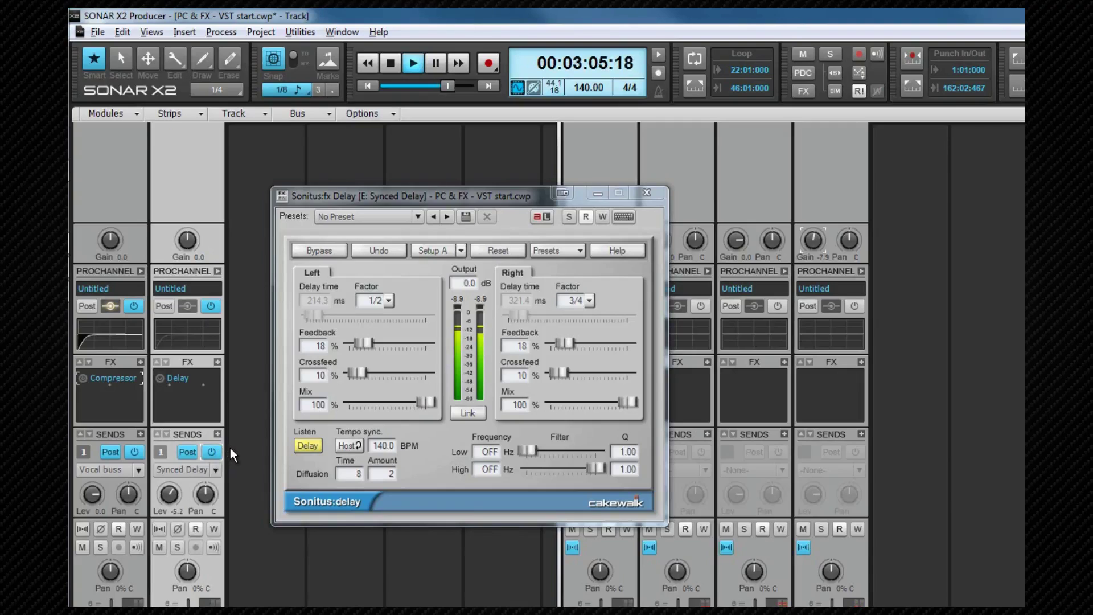
key("space")
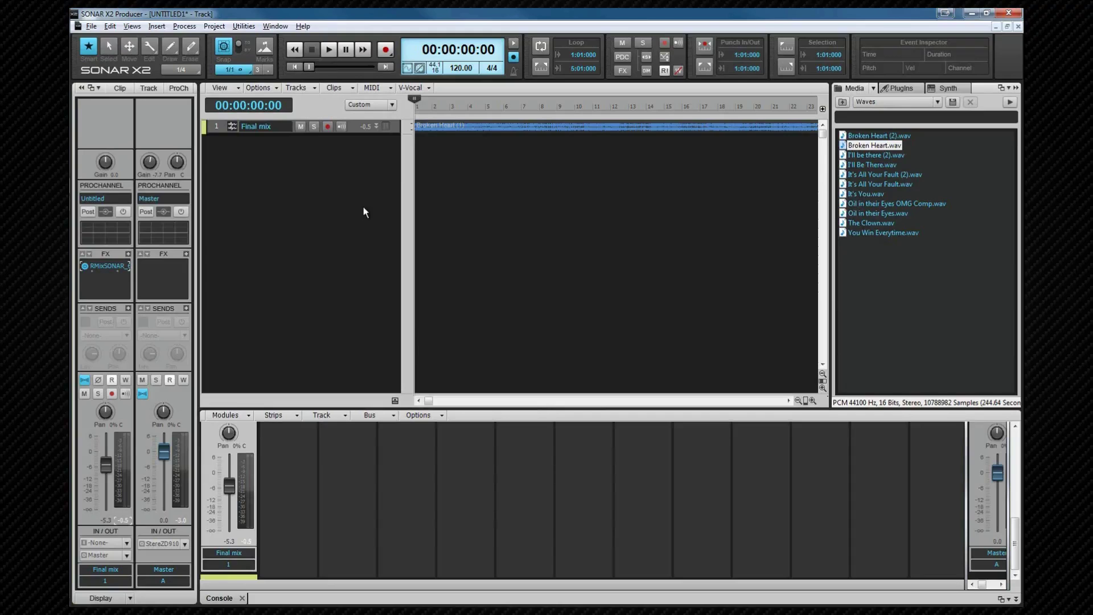
Open R-MIX SONAR on the Final mix track and try the elliptical selection shape before returning to the rectangle.
double_click(108, 266)
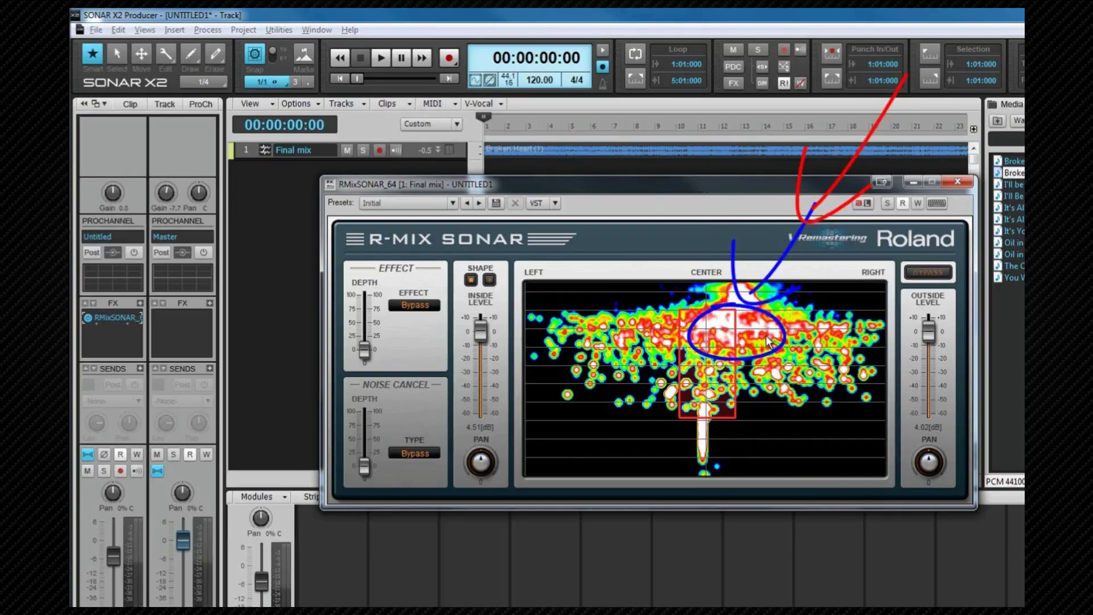
mouse_move(769, 342)
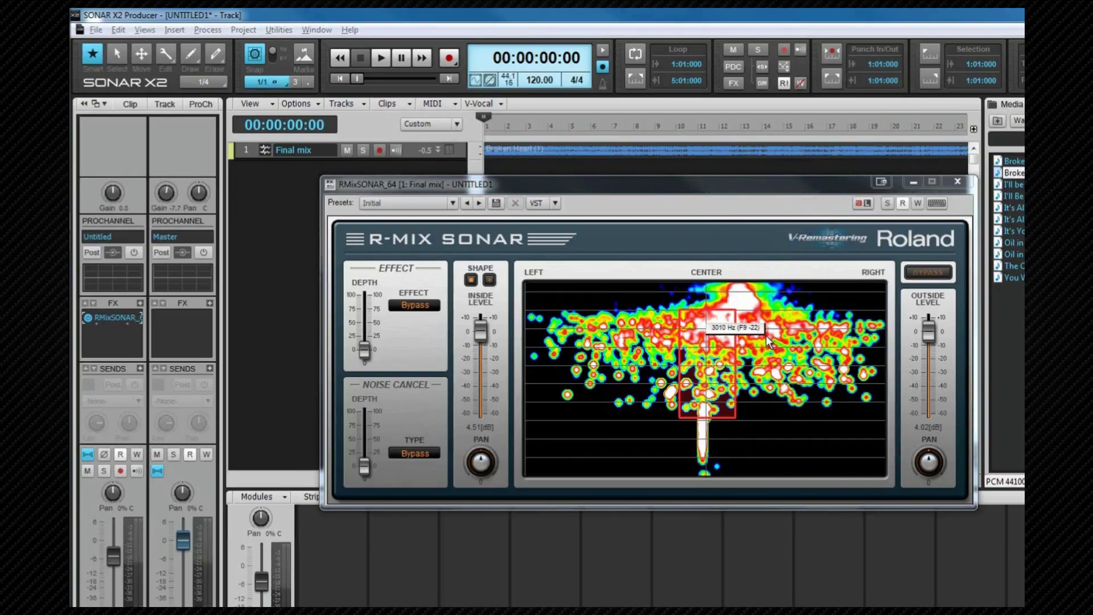
left_click(818, 390)
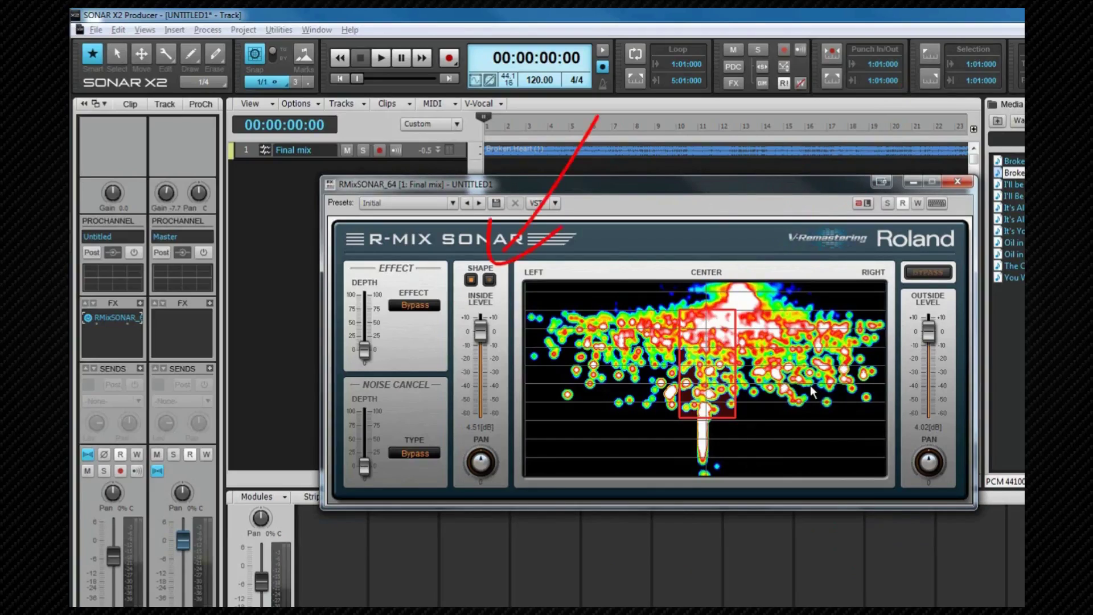
left_click(489, 280)
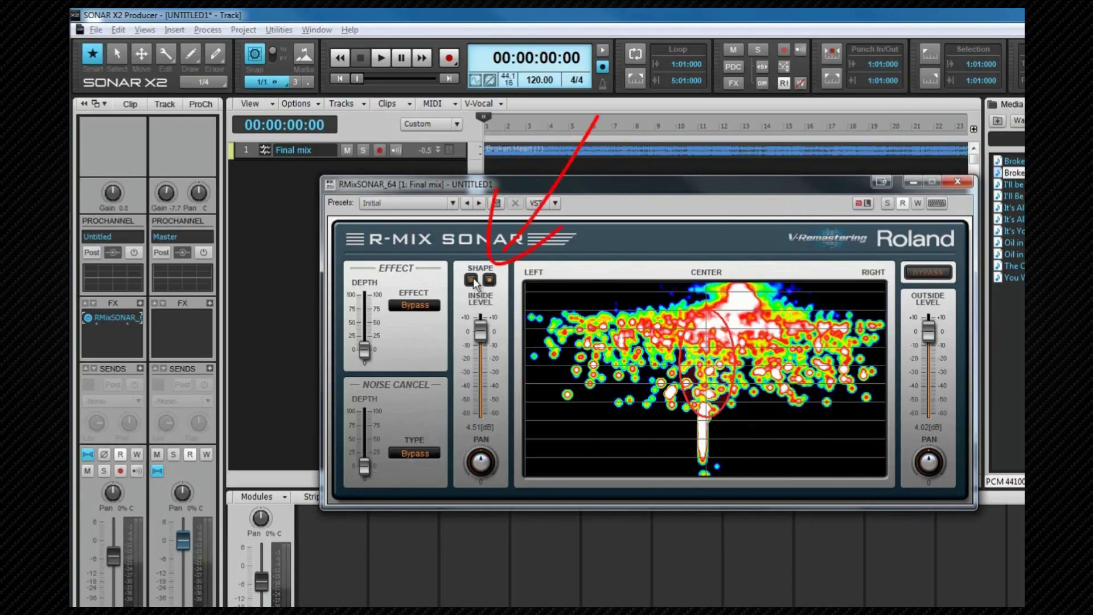
left_click(472, 280)
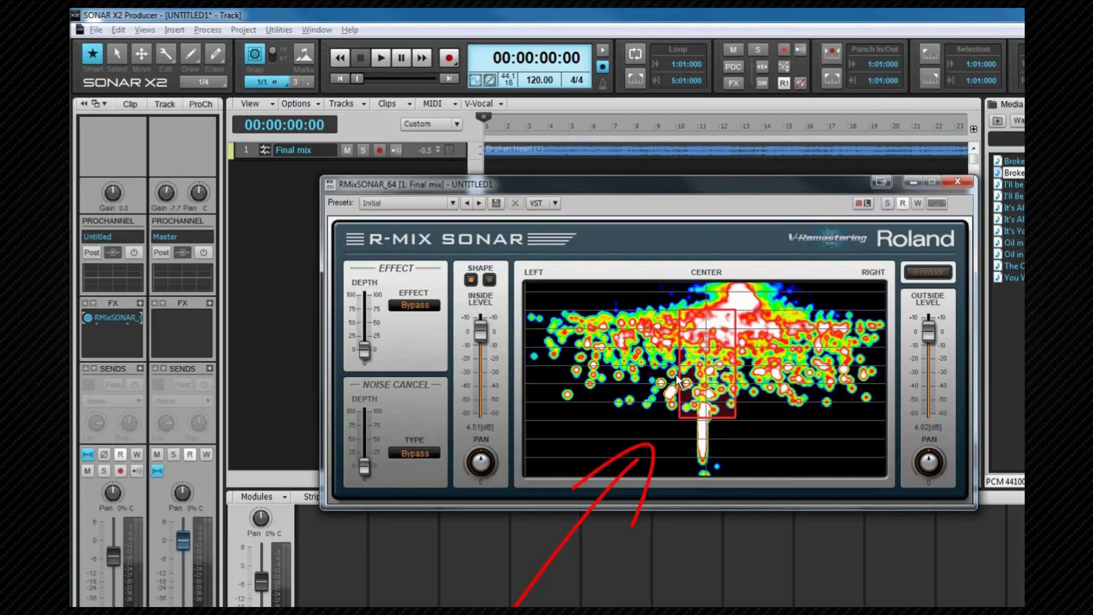
Enlarge the rectangular selection to cover most of the stereo and frequency display, and play the Final mix track.
left_click_drag(736, 360, 854, 353)
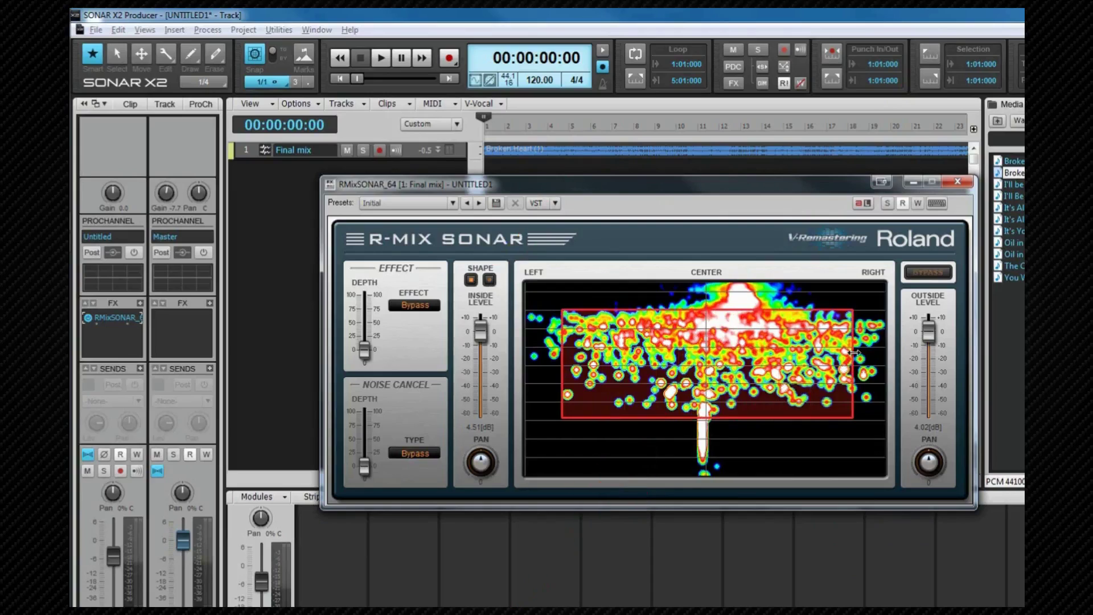
left_click_drag(719, 420, 727, 385)
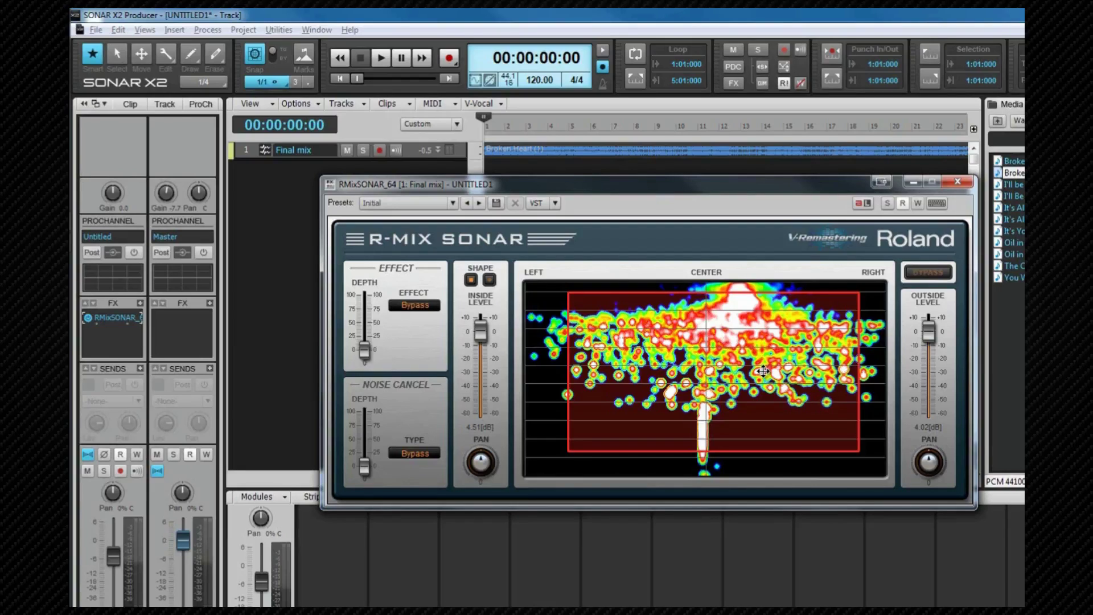
key("space")
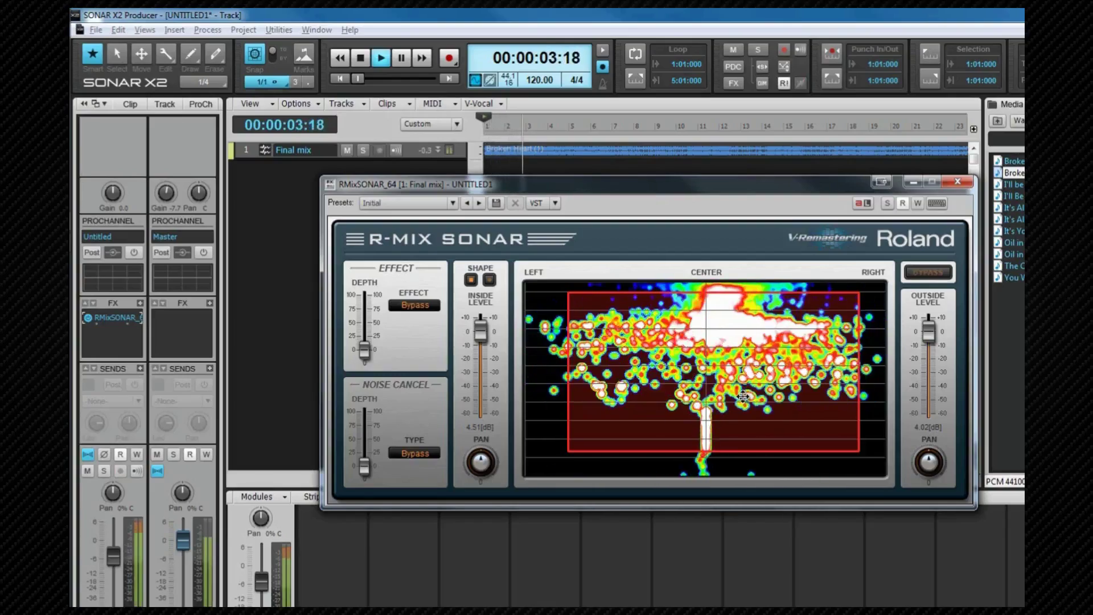
Shrink the selection around the centred mid frequencies and lower the Outside Level to -60 dB to isolate it.
left_click_drag(860, 376, 751, 382)
left_click_drag(713, 452, 714, 414)
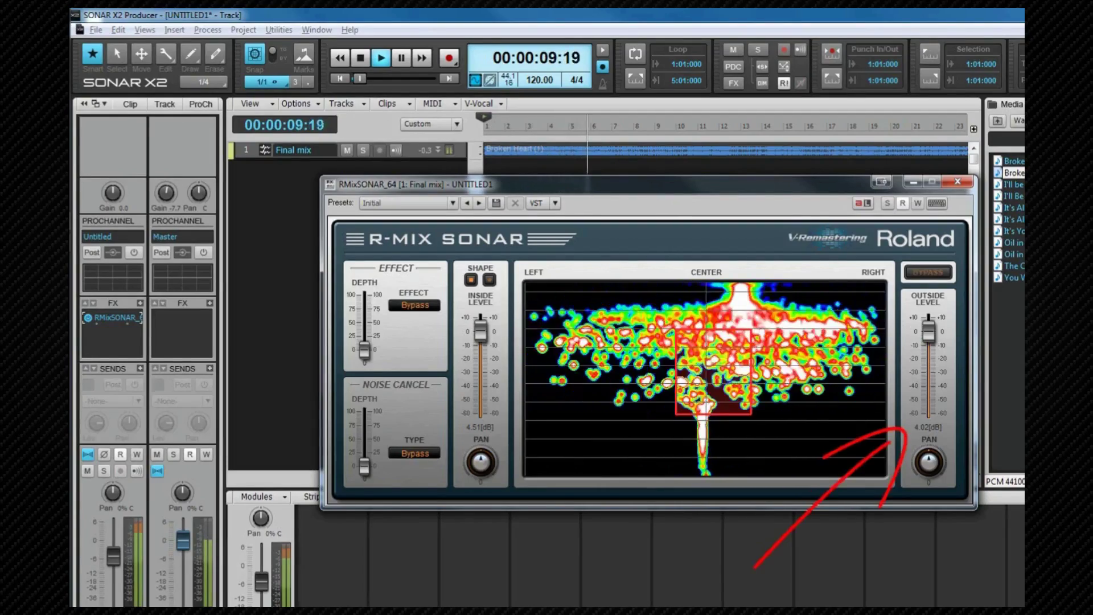
left_click_drag(928, 331, 928, 413)
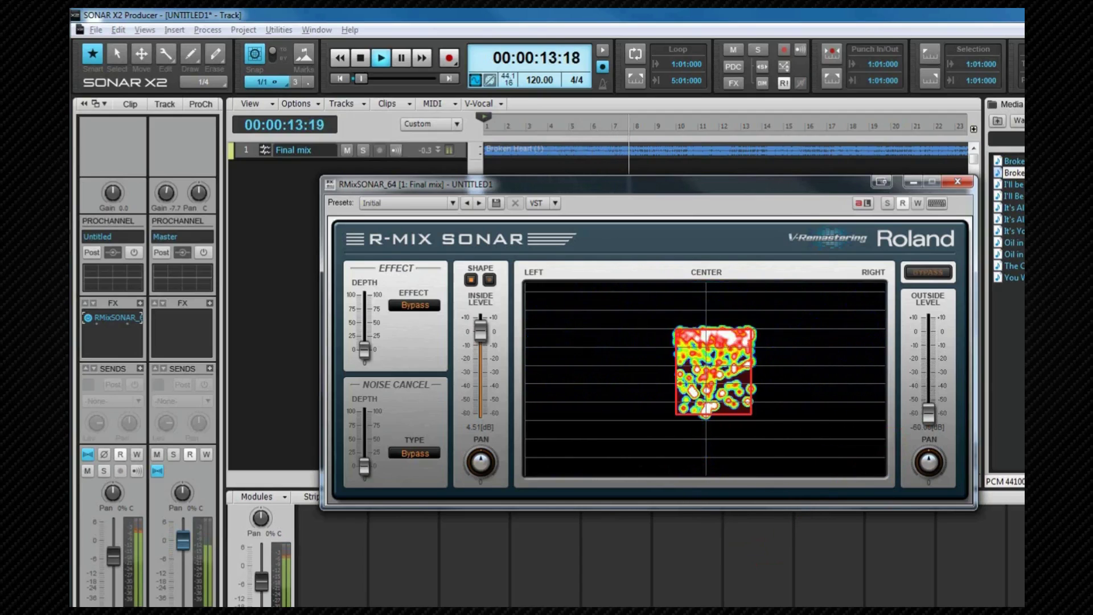
Shift the isolated region down to the centred low frequencies and make it a taller, wider ellipse reaching the display's lower edge.
left_click_drag(714, 370, 719, 410)
left_click_drag(706, 454, 707, 421)
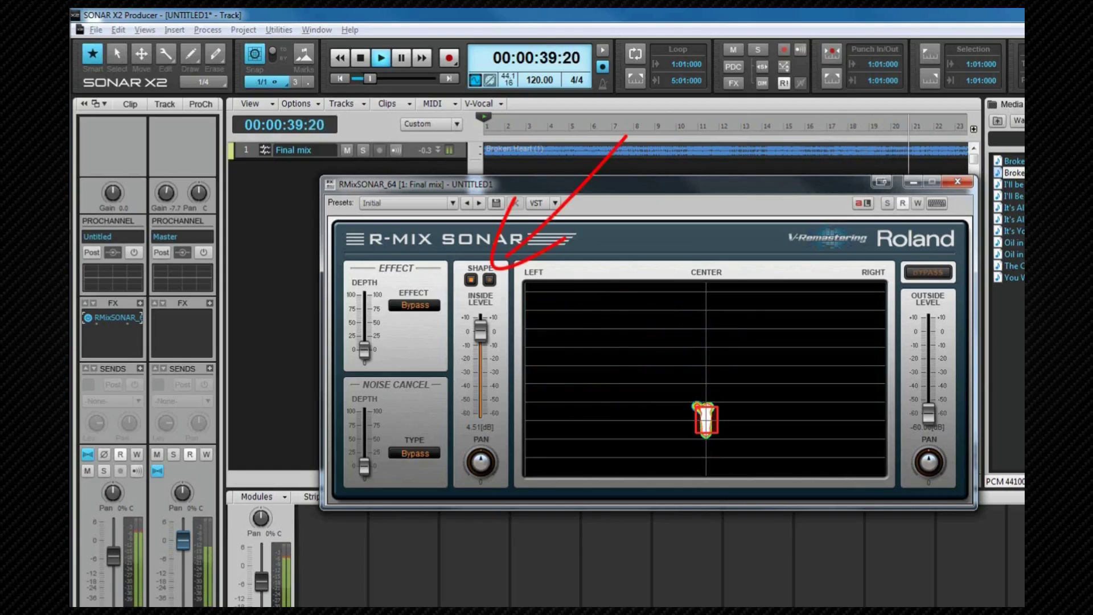
left_click_drag(706, 434, 706, 476)
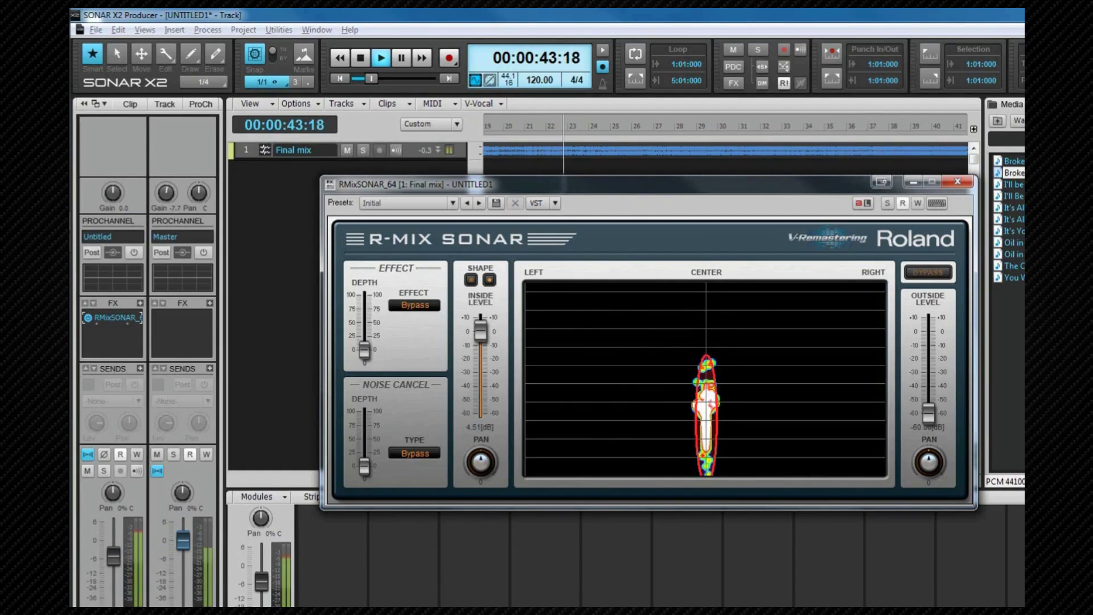
left_click_drag(718, 416, 730, 416)
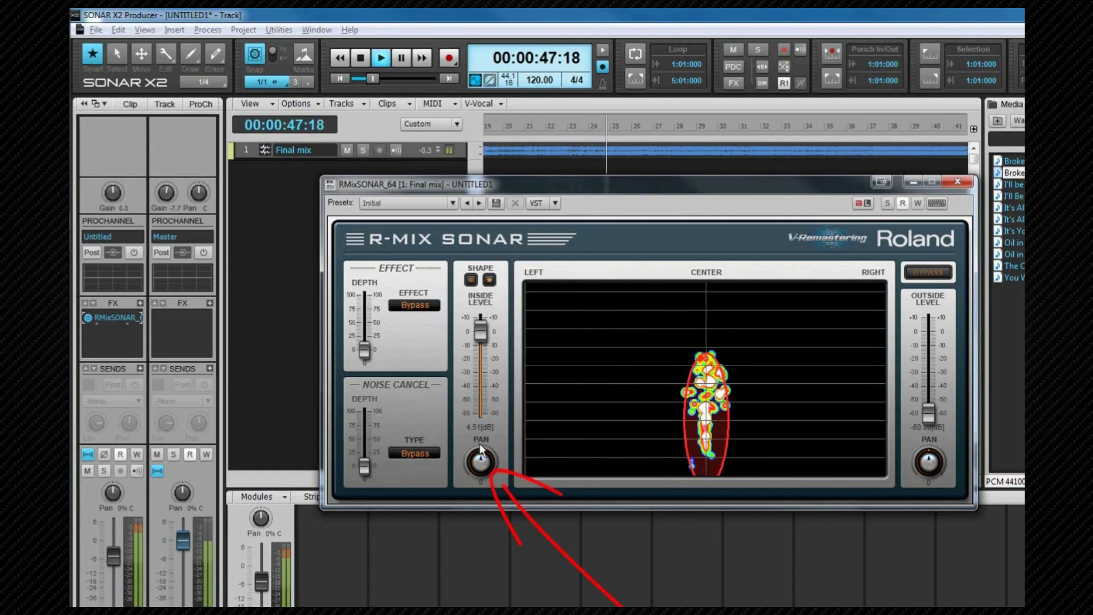
Try the Pan control for the isolated region, and turn the ellipse back into a wider, taller rectangle.
mouse_move(480, 450)
left_mouse_down()
mouse_move(483, 468)
mouse_move(481, 432)
mouse_move(486, 458)
left_mouse_up()
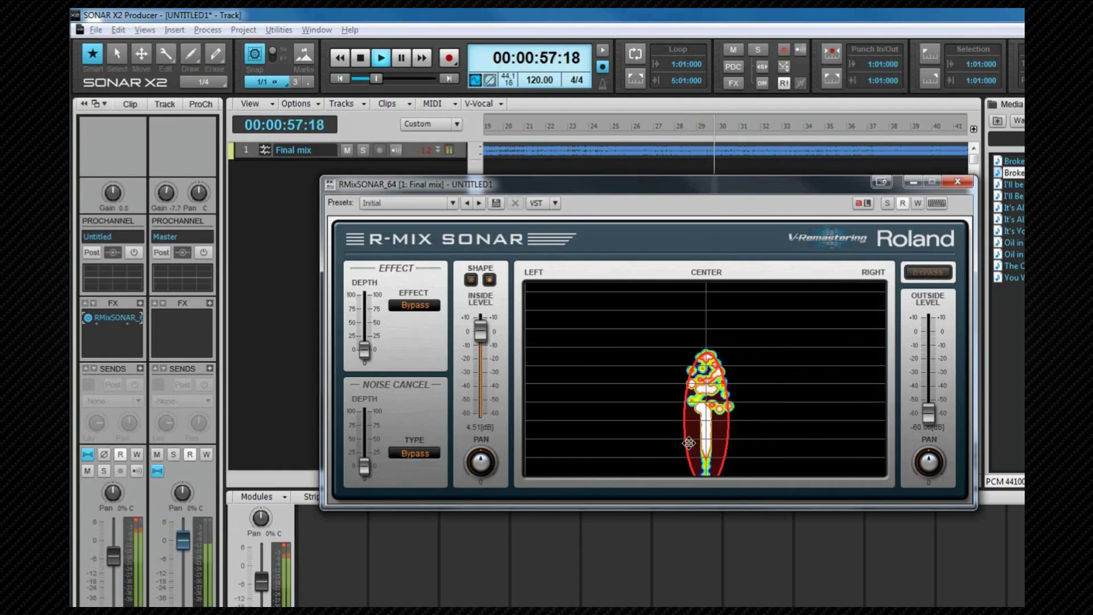
left_click(489, 279)
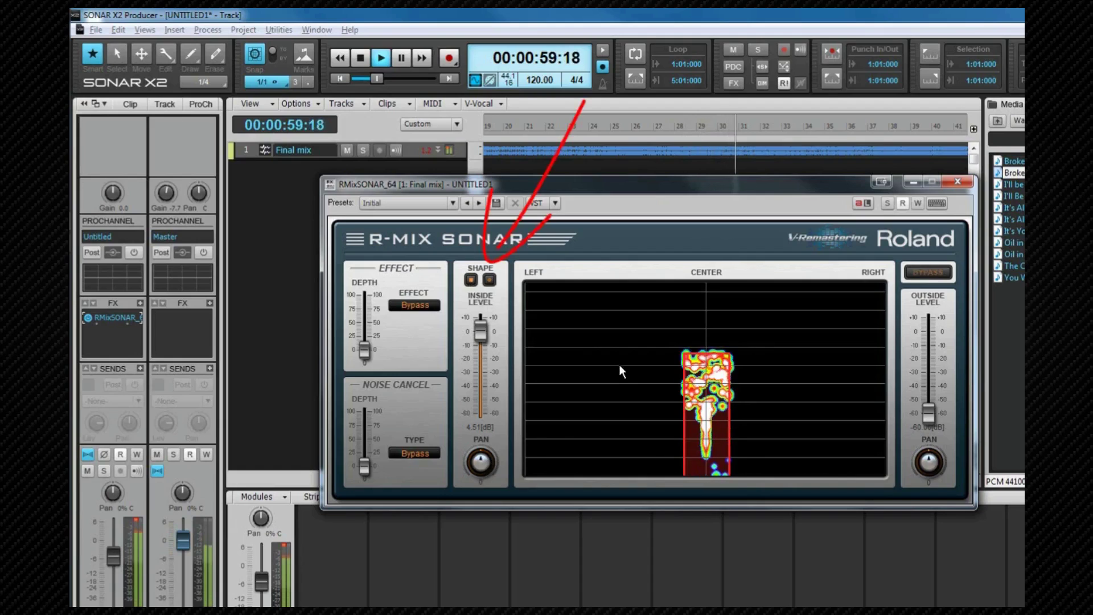
mouse_move(706, 353)
left_mouse_down()
mouse_move(702, 361)
mouse_move(702, 350)
left_mouse_up()
Raise the Outside Level to -1.71 dB and lower the Inside Level to -60 dB to mute the selected region.
left_click_drag(479, 328, 481, 368)
left_click_drag(926, 422, 929, 346)
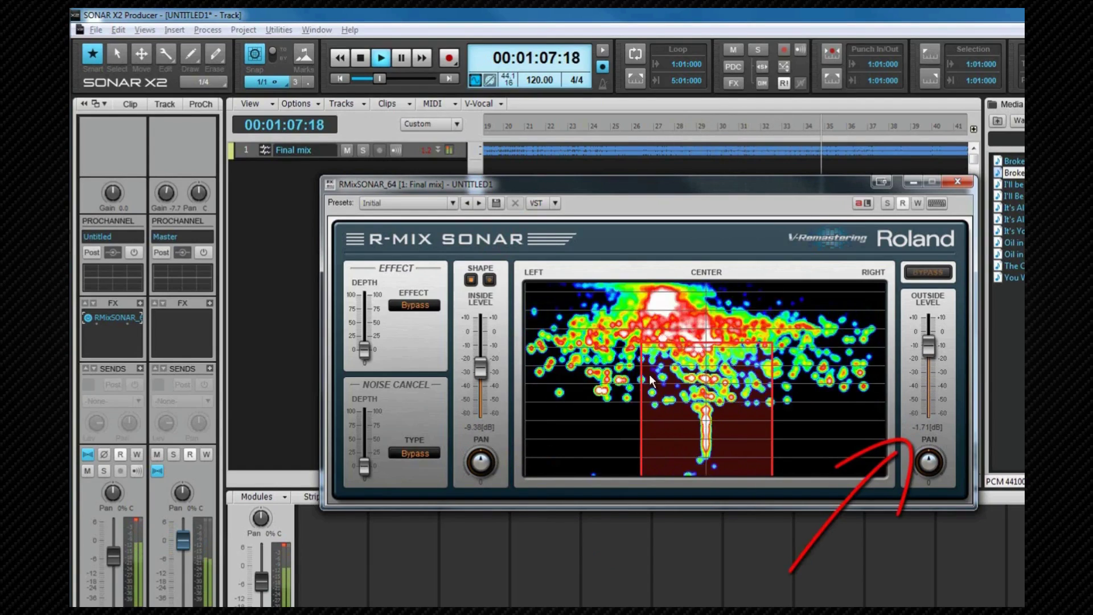
left_click_drag(480, 365, 484, 412)
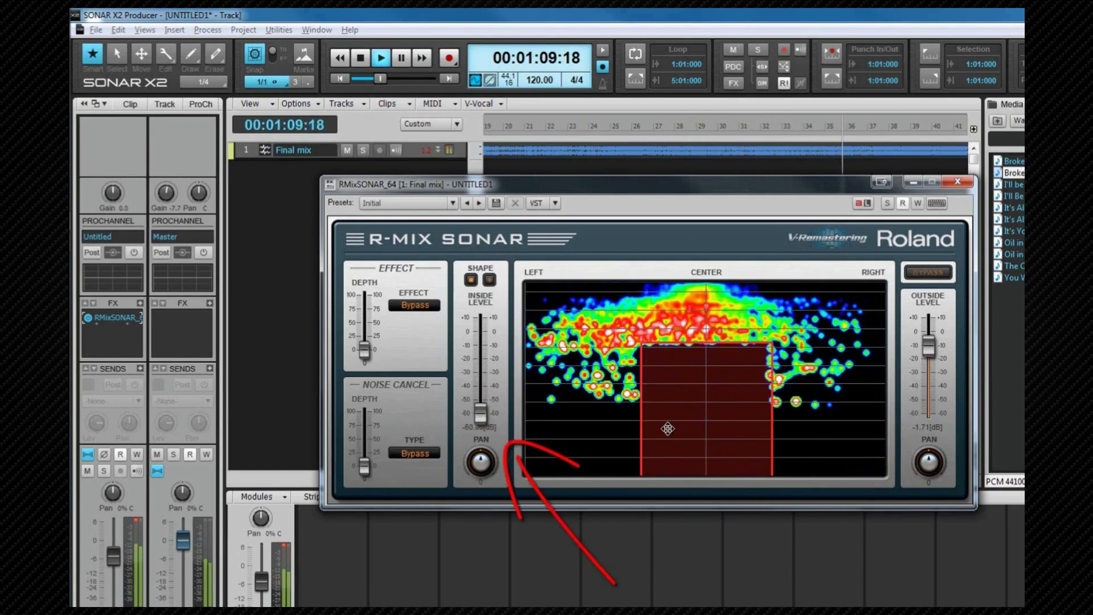
Move the muted region up over the centre of the mix, narrow it and change it to an ellipse.
left_click_drag(709, 421, 710, 360)
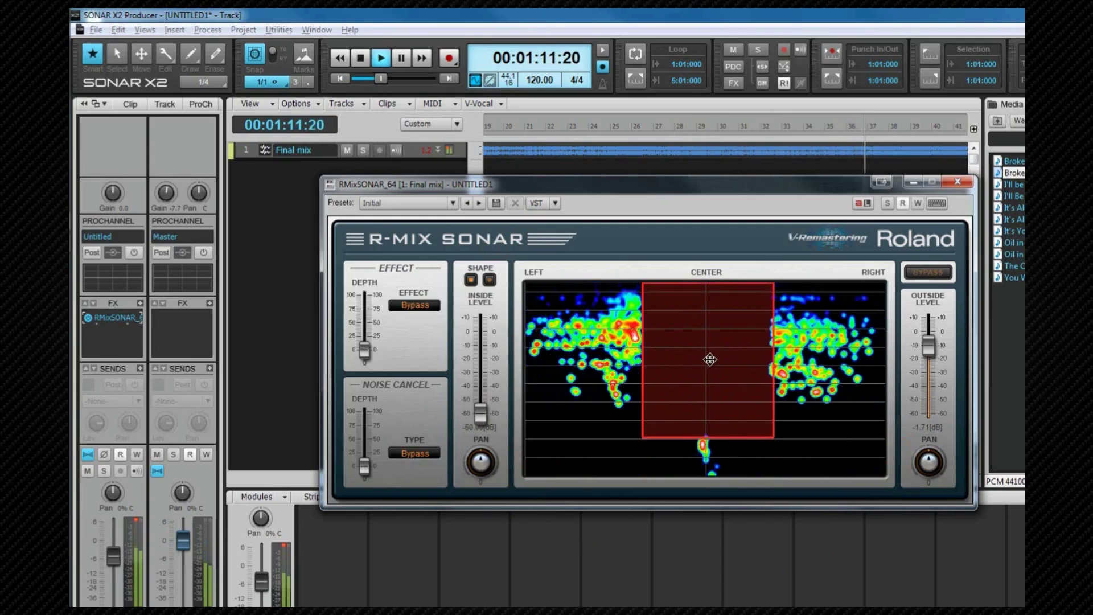
left_click_drag(642, 359, 695, 366)
left_click(489, 280)
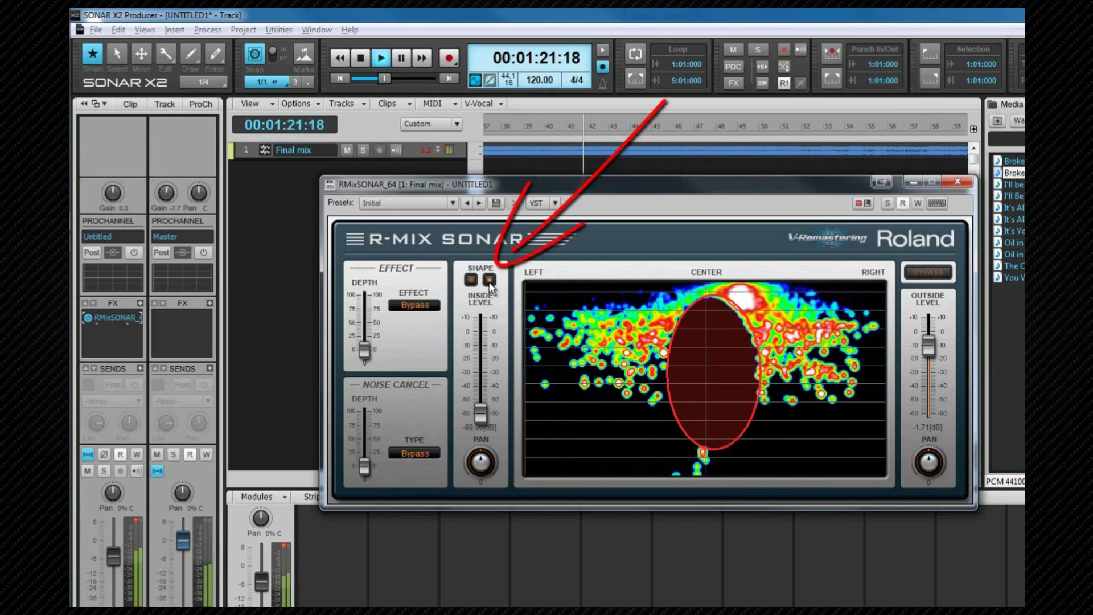
Turn on Bypass in R-MIX SONAR, return the selection to a rectangle and stop playback.
left_click(930, 274)
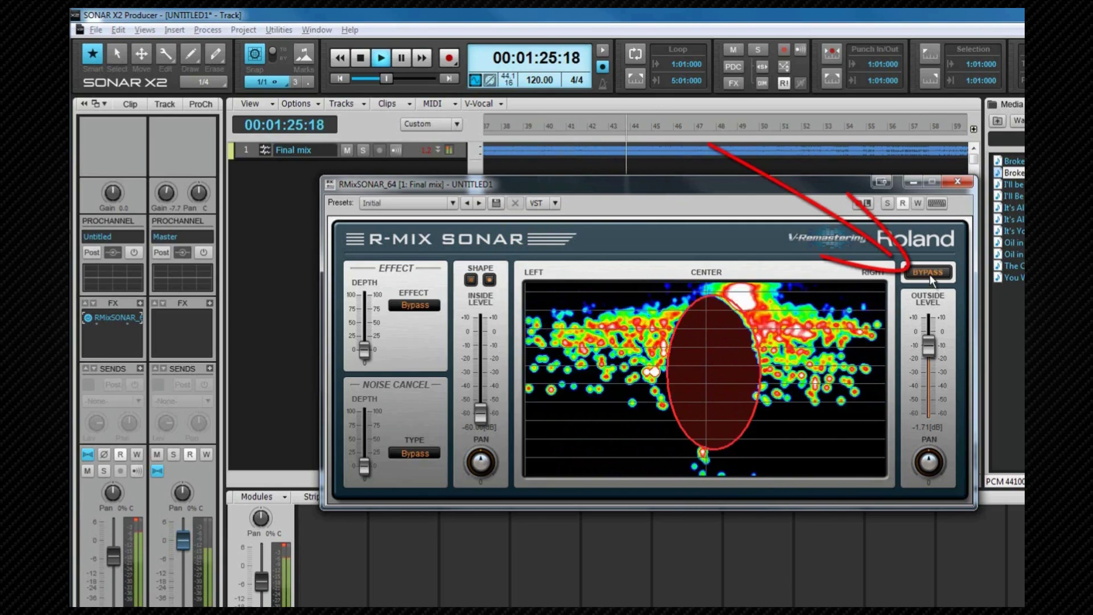
left_click(476, 281)
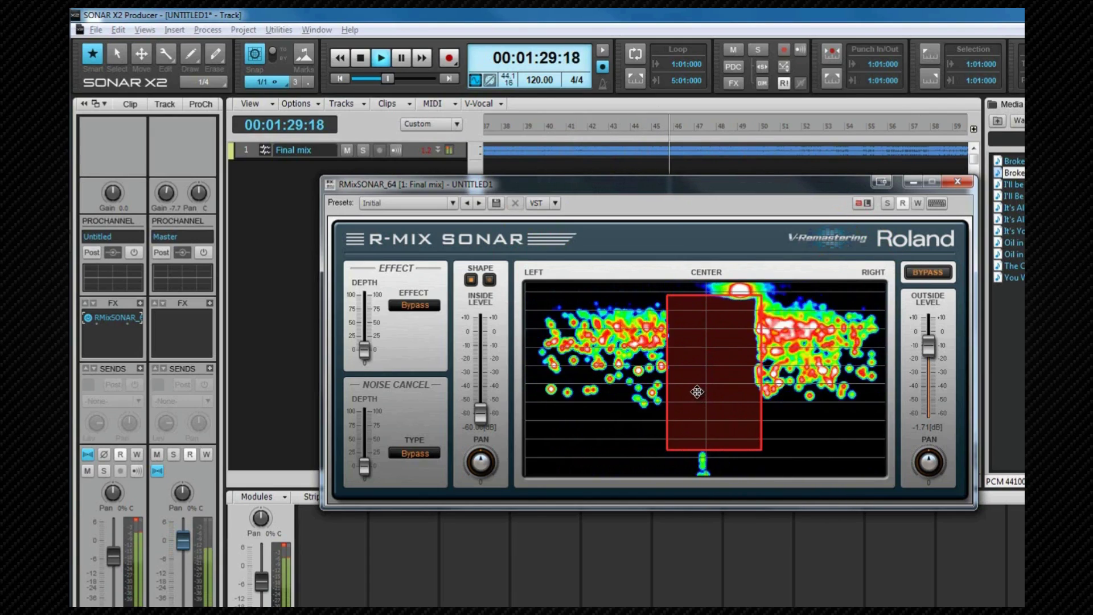
key("space")
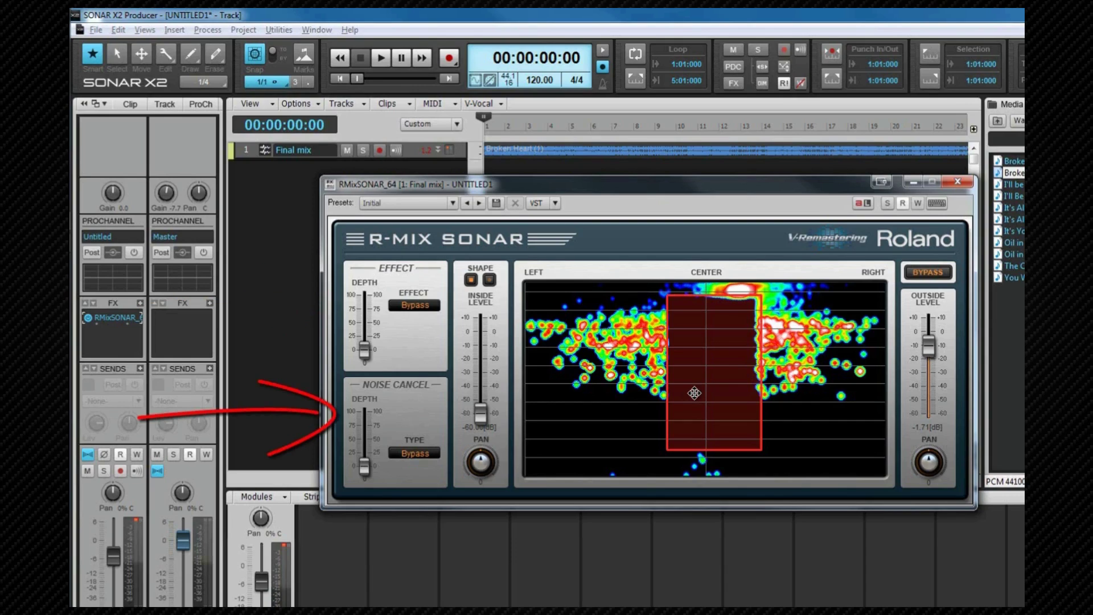
Review the available Effect types and Noise Cancel types, leaving both set to Bypass.
left_click(415, 311)
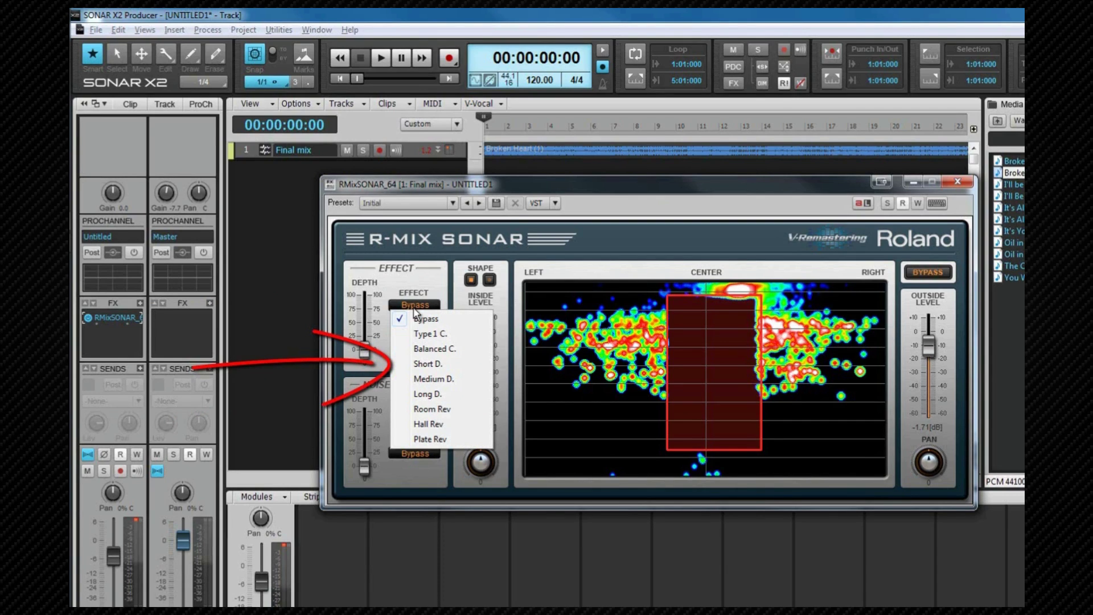
left_click(422, 318)
left_click(416, 453)
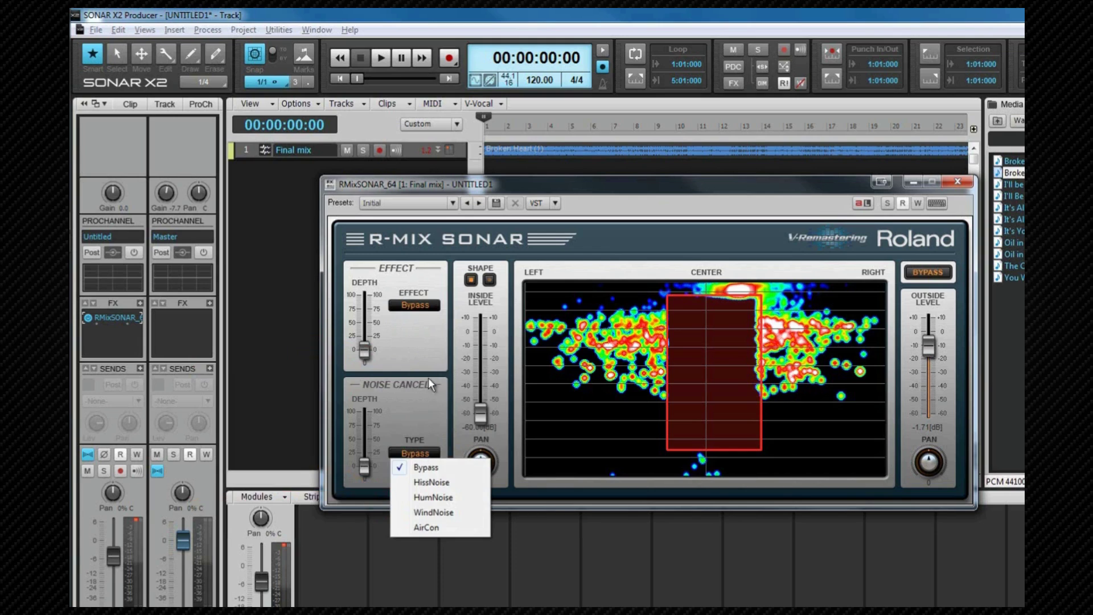
left_click(422, 345)
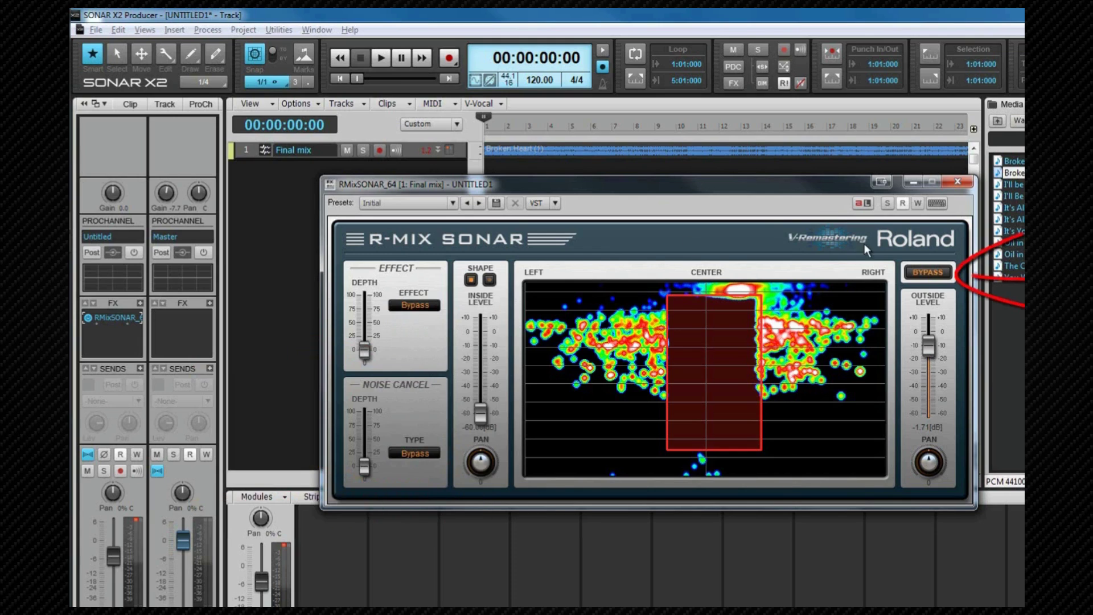